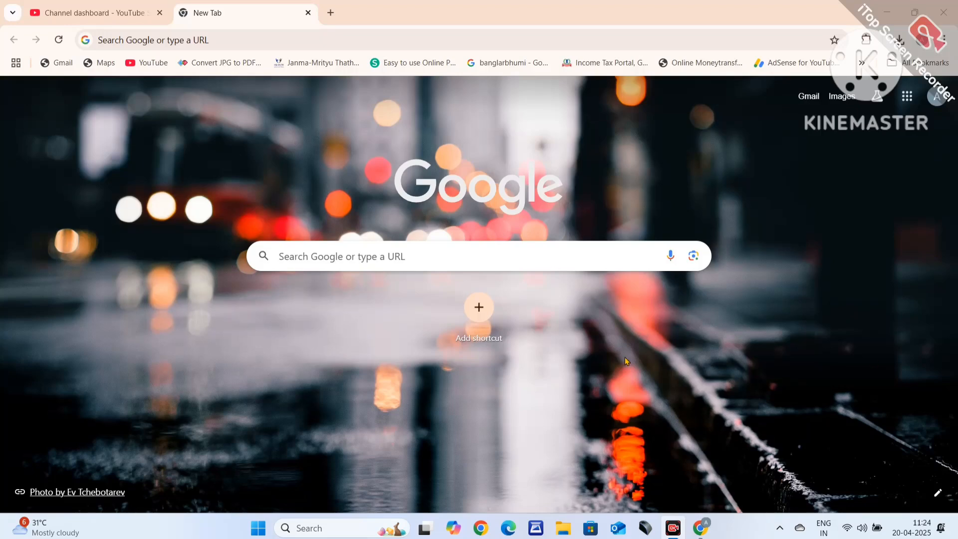
- Search Google for "my aadhaar" and open the my Aadhar login page on myaadhaar.uidai.gov.in
click(306, 260)
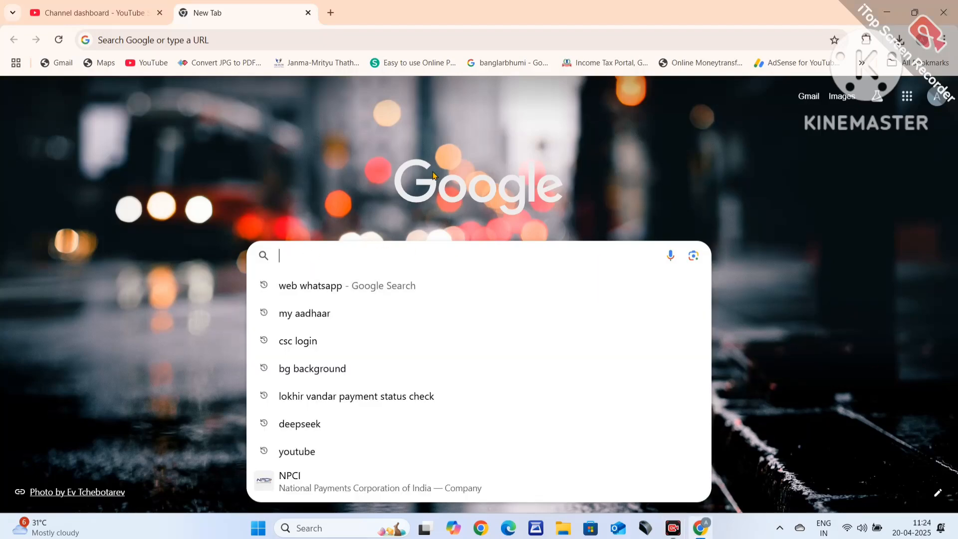
text(my aadhaar)
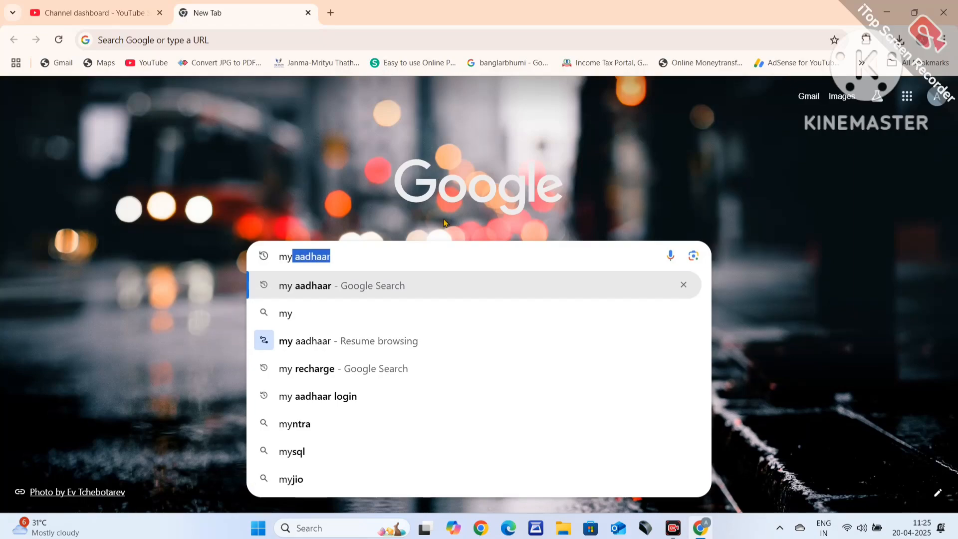
click(348, 297)
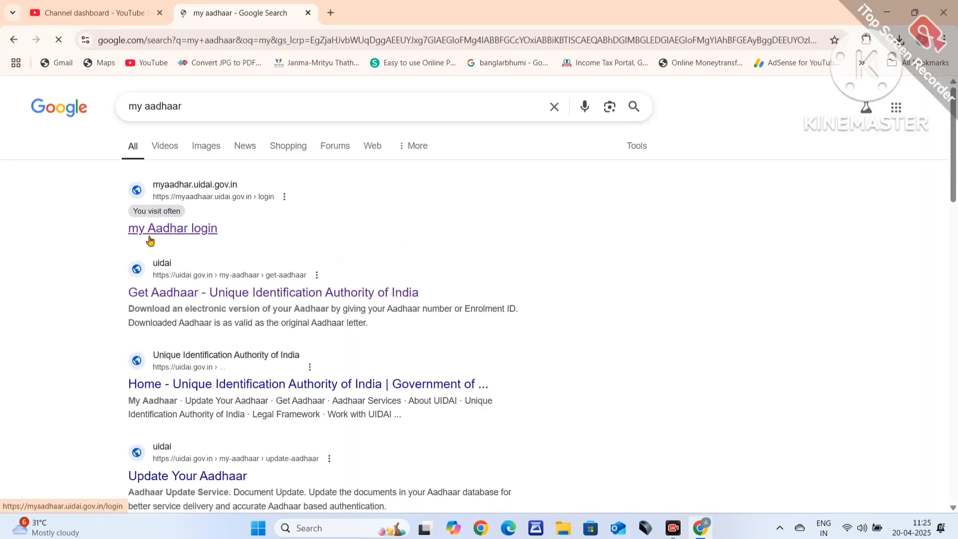
click(138, 236)
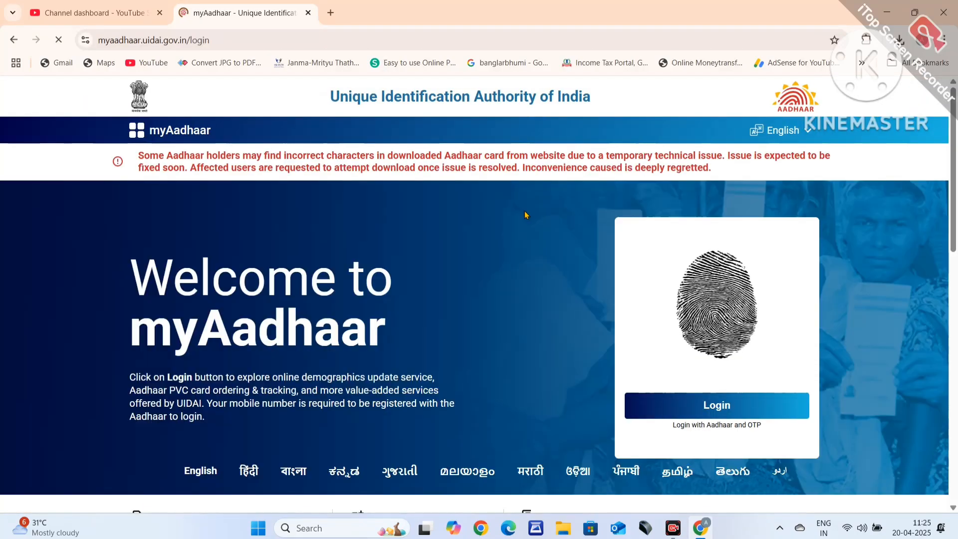
- Look over the services on the myAadhaar welcome page and open the Aadhaar login form
scroll(144, 223, down, 10)
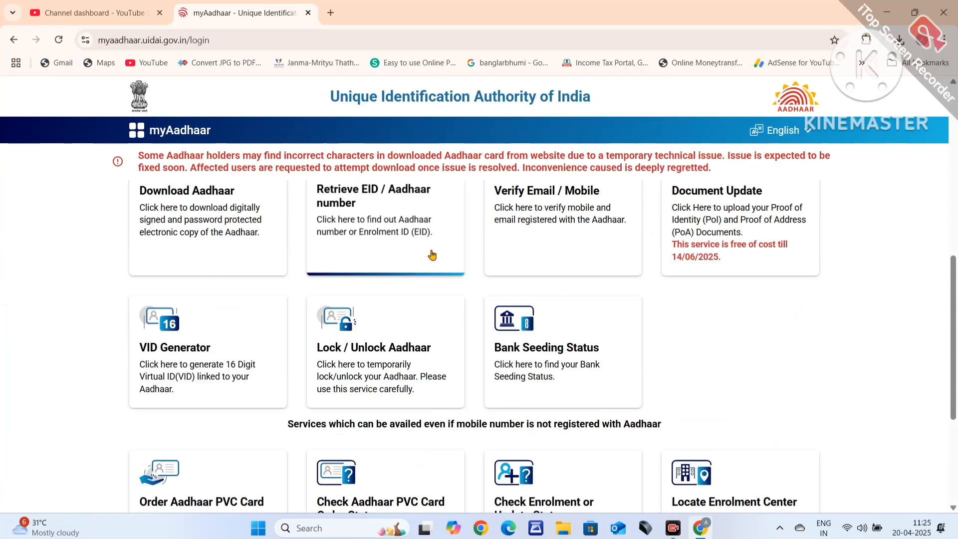
scroll(333, 336, down, 3)
scroll(451, 359, up, 10)
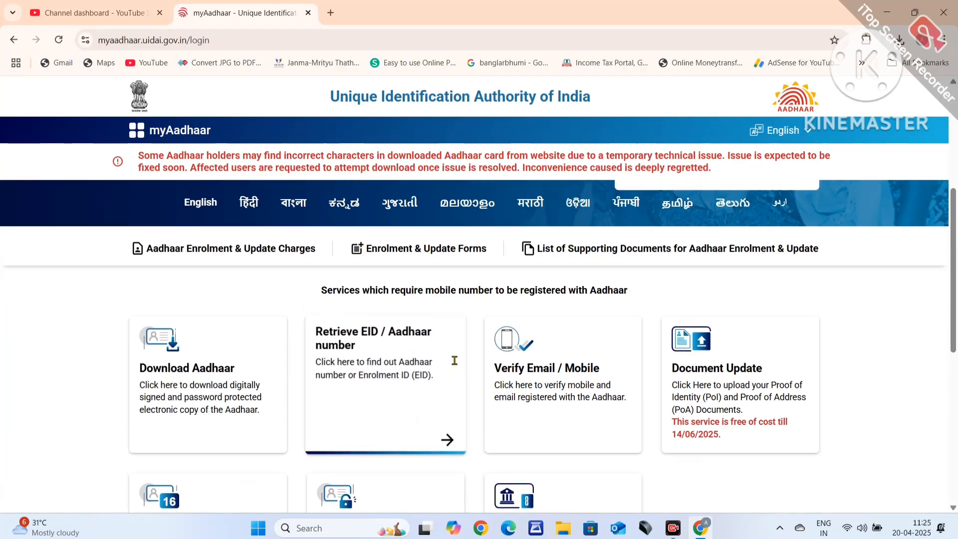
click(681, 405)
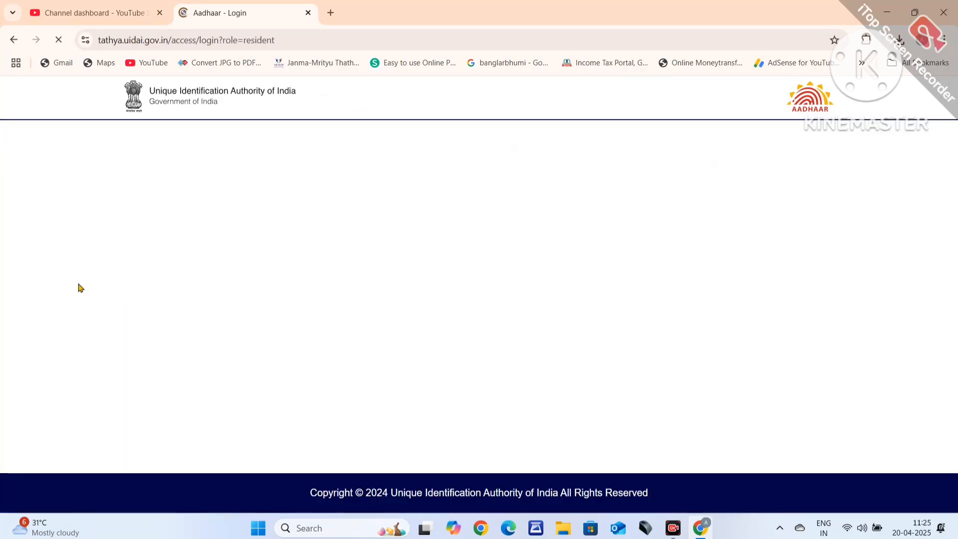
- Log in with the Aadhaar number, captcha and one-time password, agreeing to clear the active session
click(400, 199)
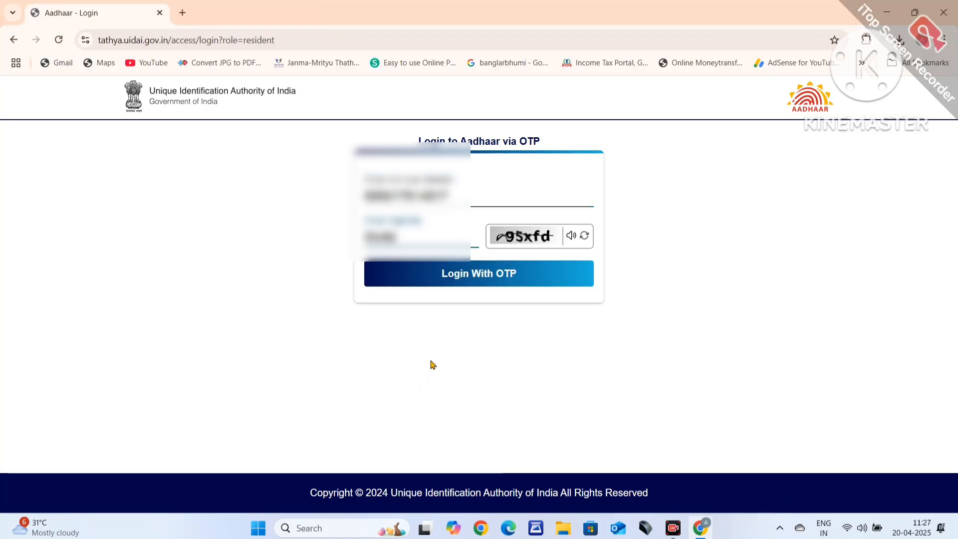
click(458, 278)
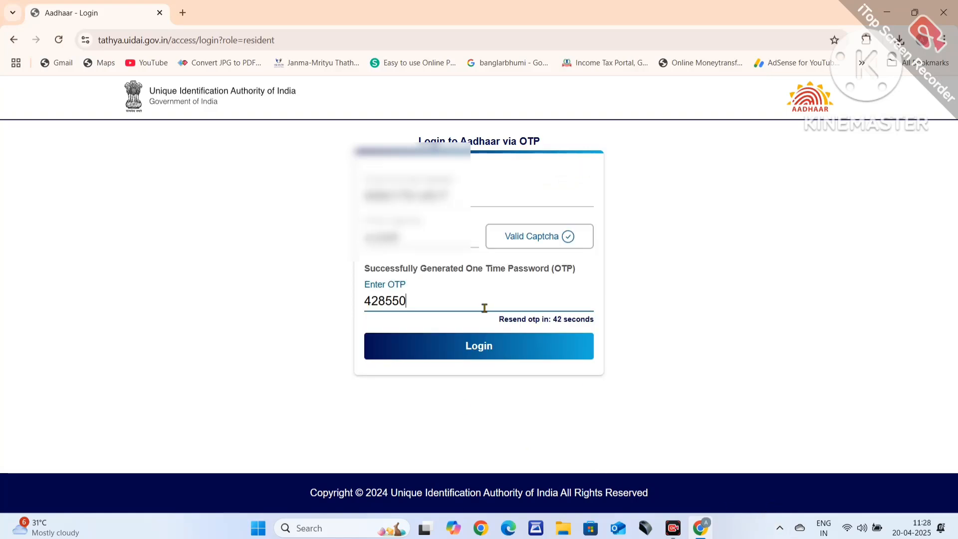
click(468, 354)
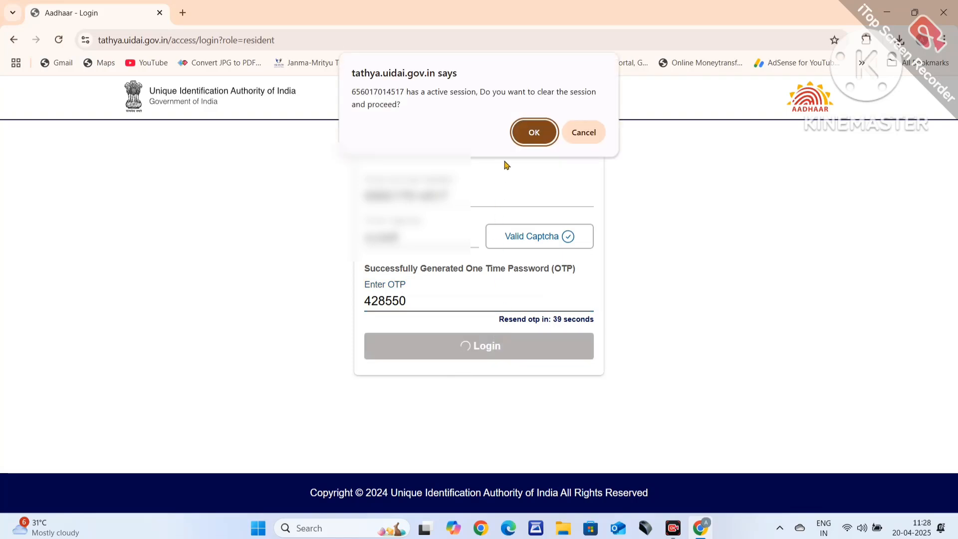
click(532, 133)
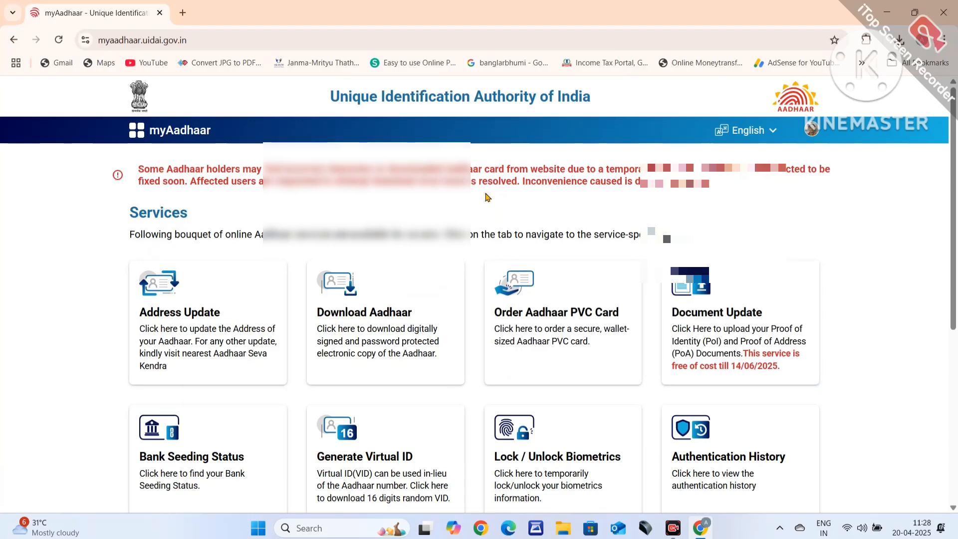
- Look over the dashboard's services and requests, and view both sides of the Aadhaar card in the profile
scroll(571, 260, down, 6)
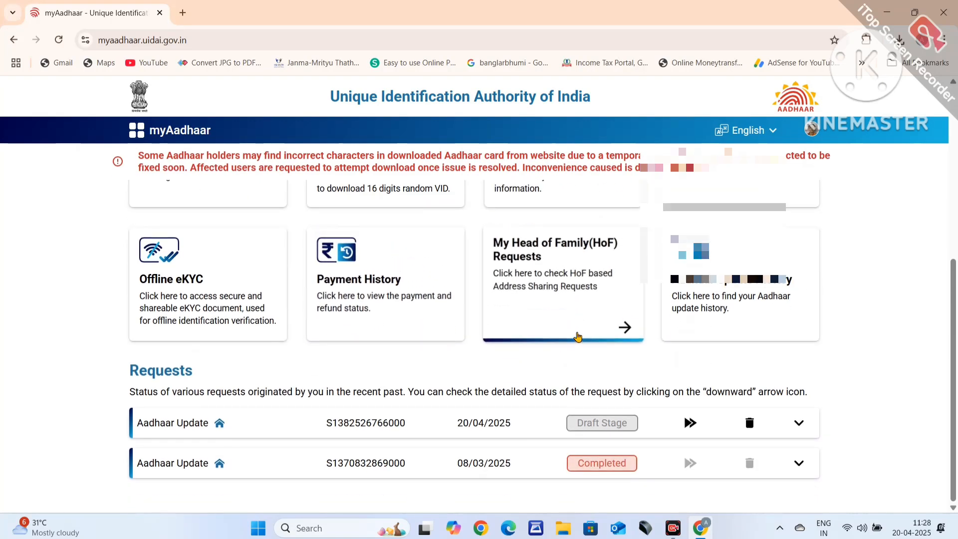
scroll(548, 373, up, 1)
scroll(547, 373, up, 4)
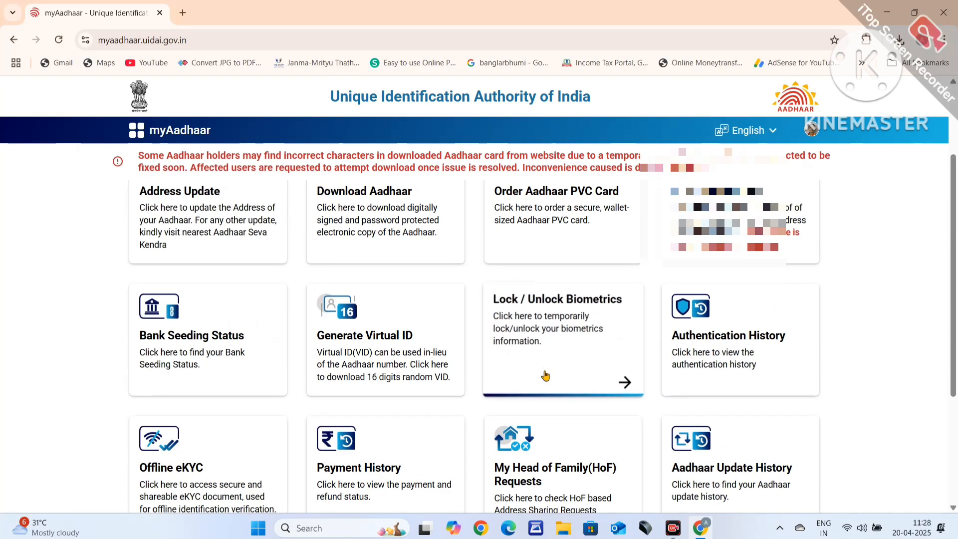
scroll(545, 376, down, 4)
scroll(654, 356, up, 6)
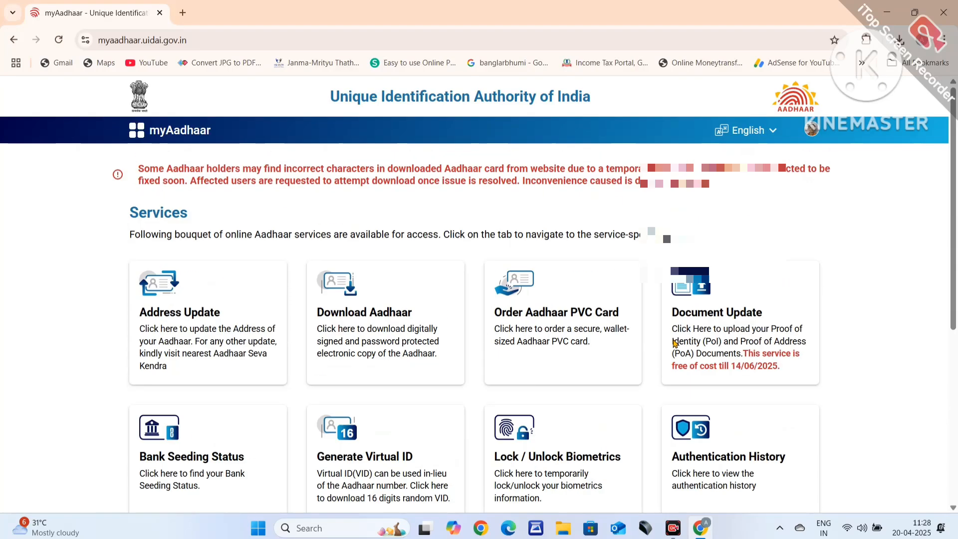
click(811, 131)
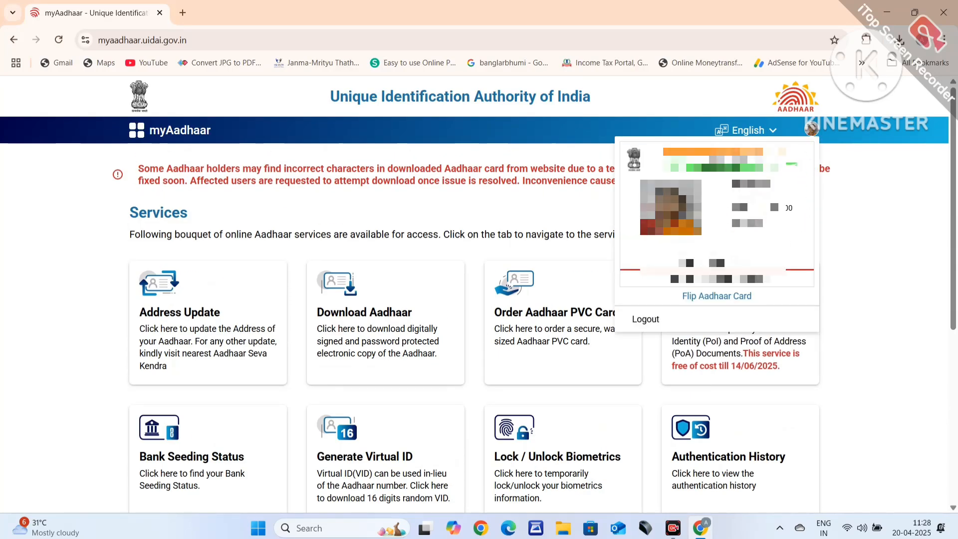
click(760, 215)
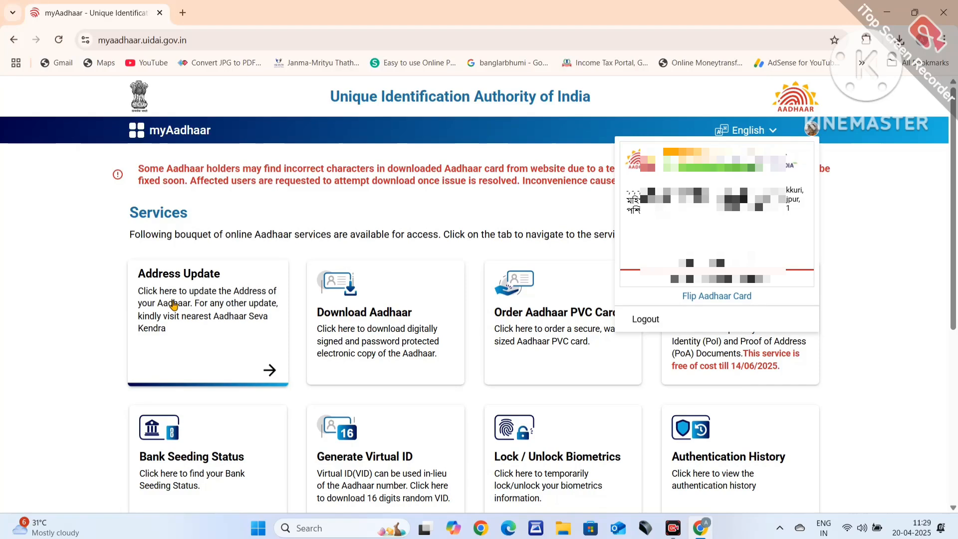
- Try to start an address update from the dashboard's Address Update service
click(219, 305)
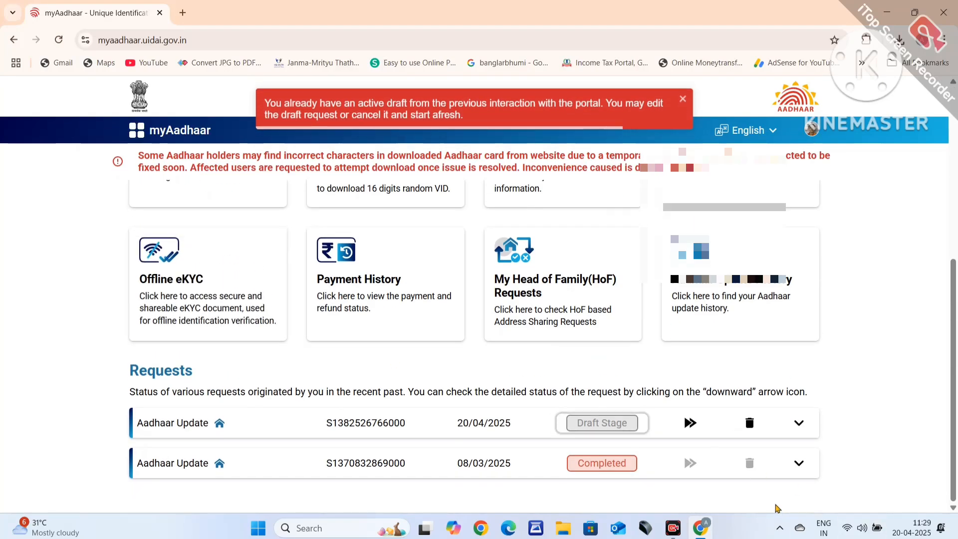
scroll(749, 505, up, 6)
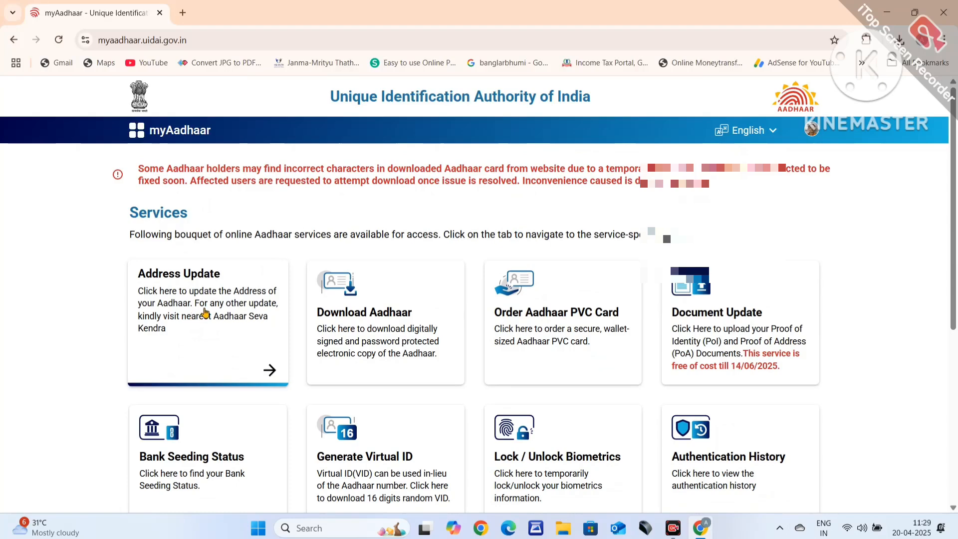
scroll(206, 313, down, 5)
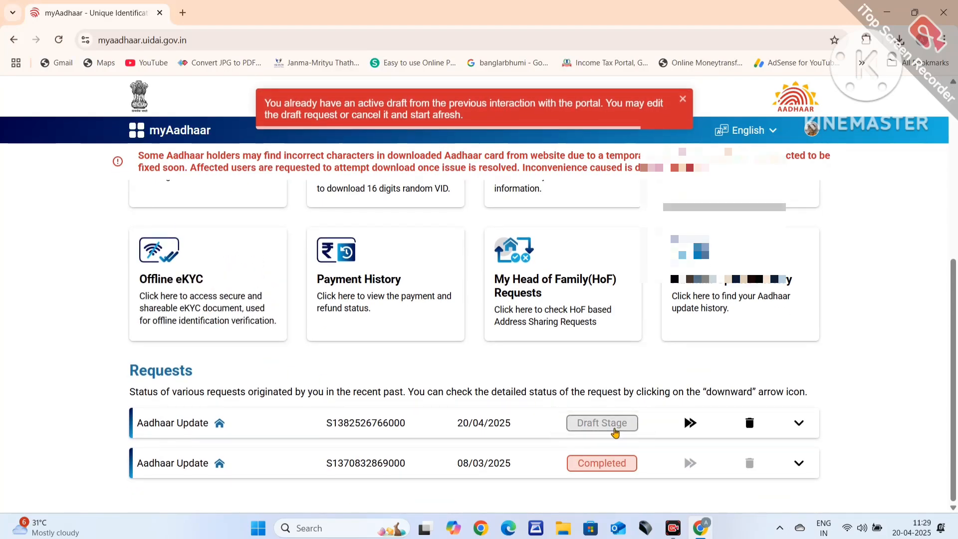
- Examine the stage details of the draft and the completed Aadhaar Update requests
click(599, 424)
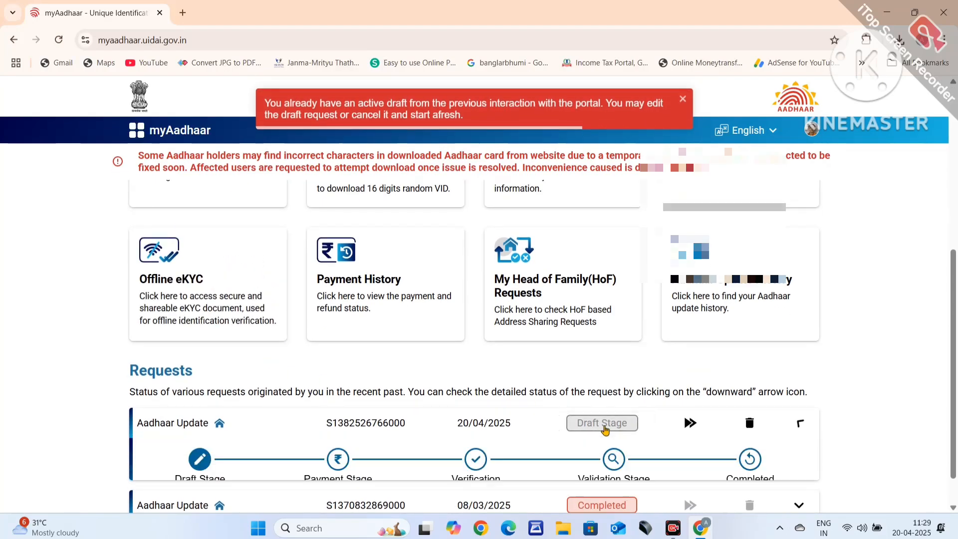
scroll(598, 428, down, 2)
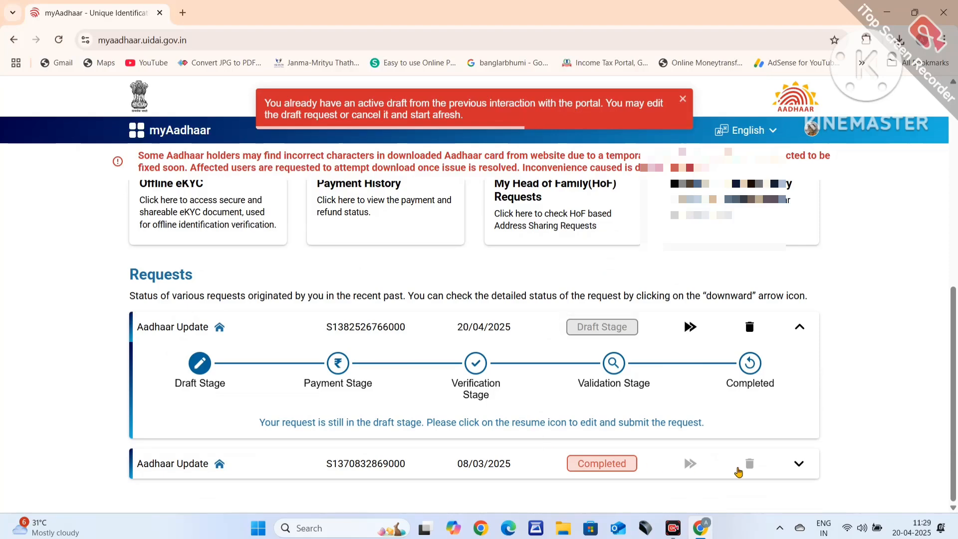
click(747, 467)
scroll(673, 417, down, 1)
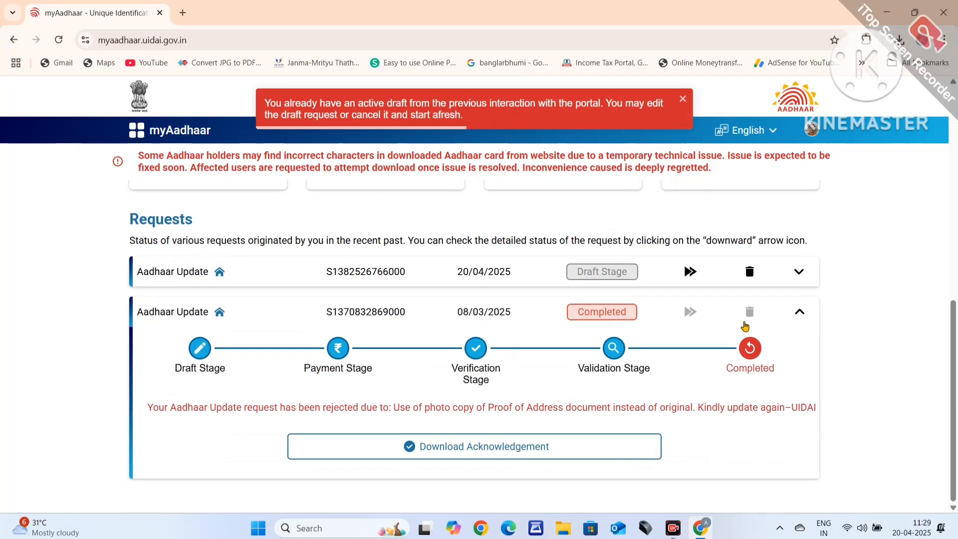
- Delete the draft-stage Aadhaar Update request dated 20/04/2025 and confirm the deletion
click(747, 314)
click(750, 423)
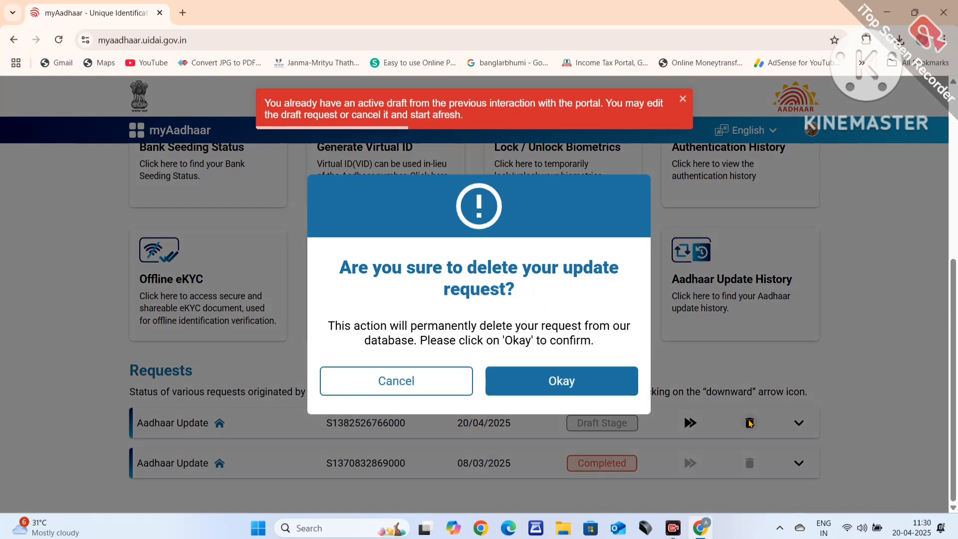
click(543, 382)
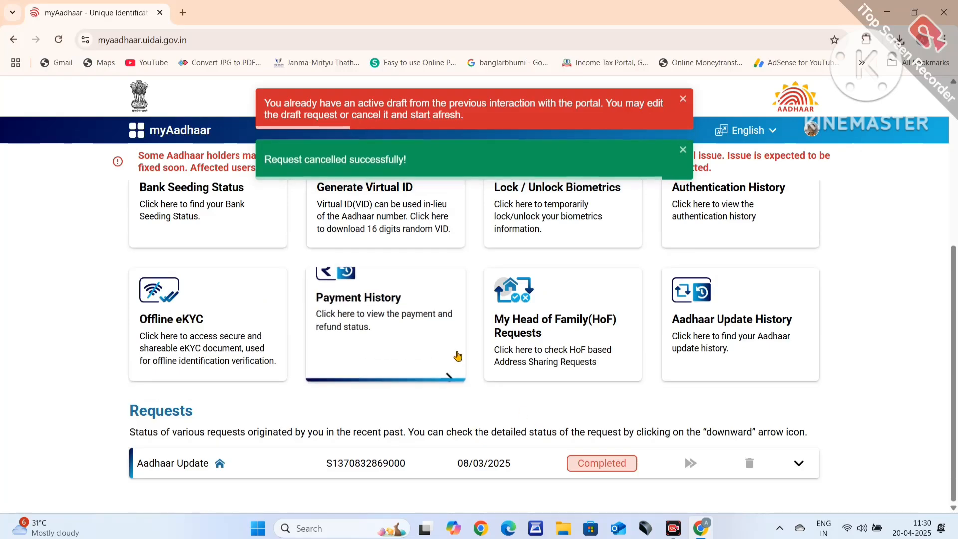
- Try to delete the completed Aadhaar Update request dated 08/03/2025
click(749, 466)
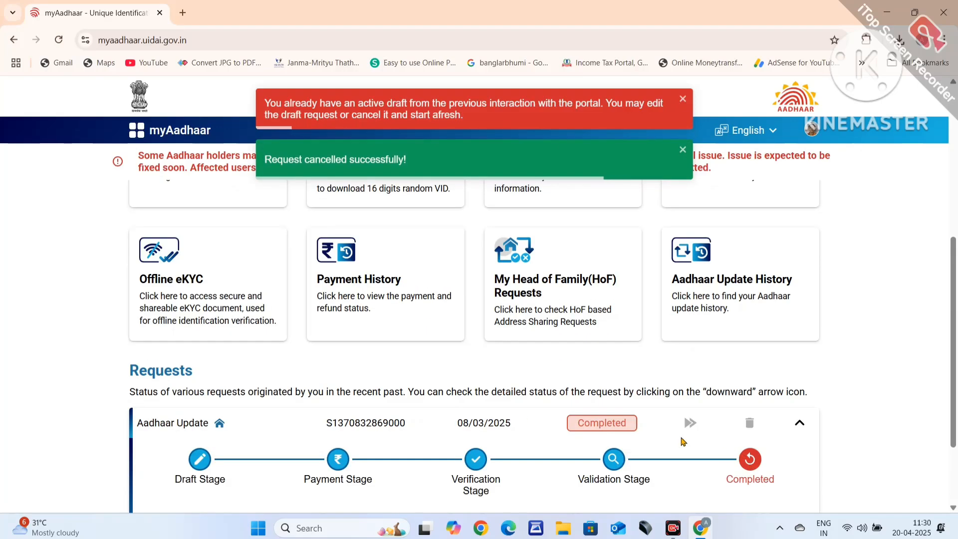
click(748, 424)
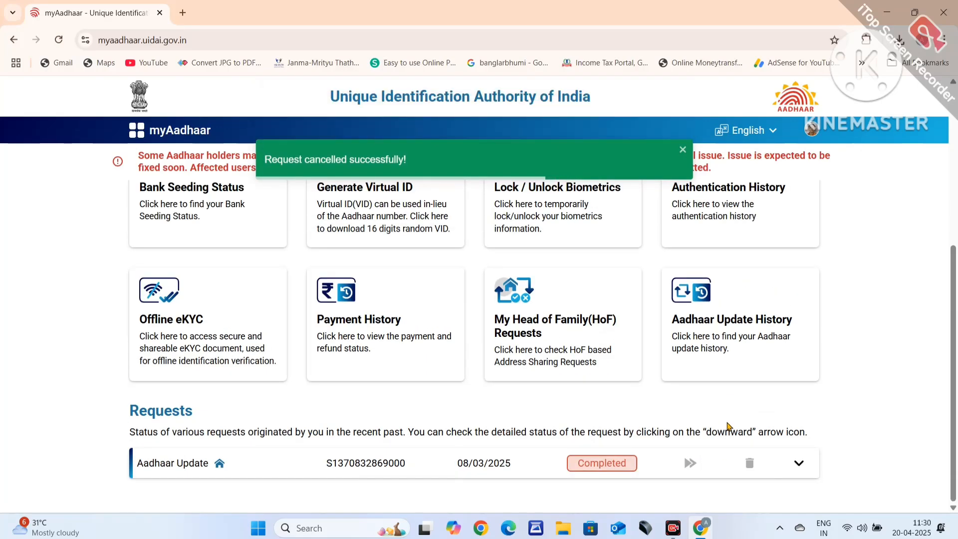
click(749, 468)
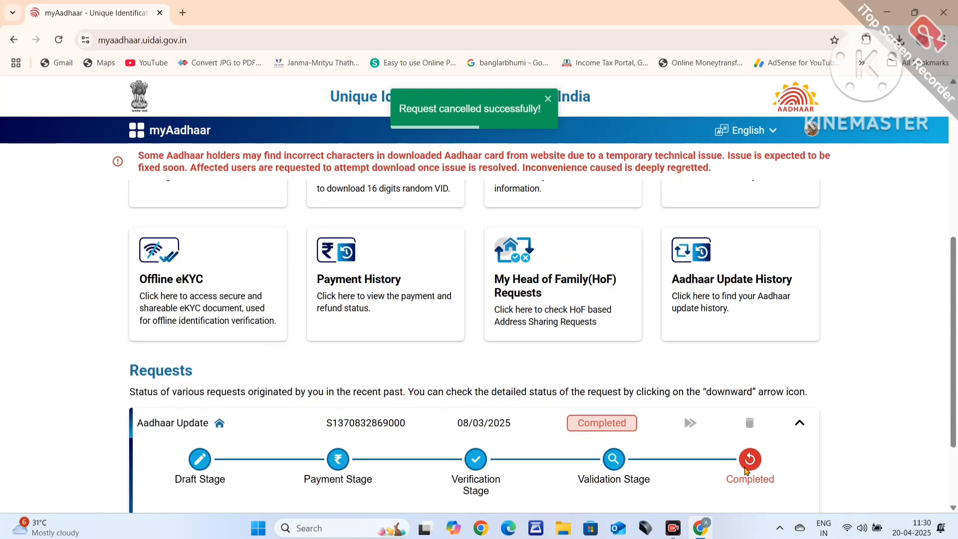
scroll(729, 428, down, 2)
- Start an address update with Update Aadhaar Online, read the How it Works instructions and proceed to the data field selection
scroll(684, 396, up, 6)
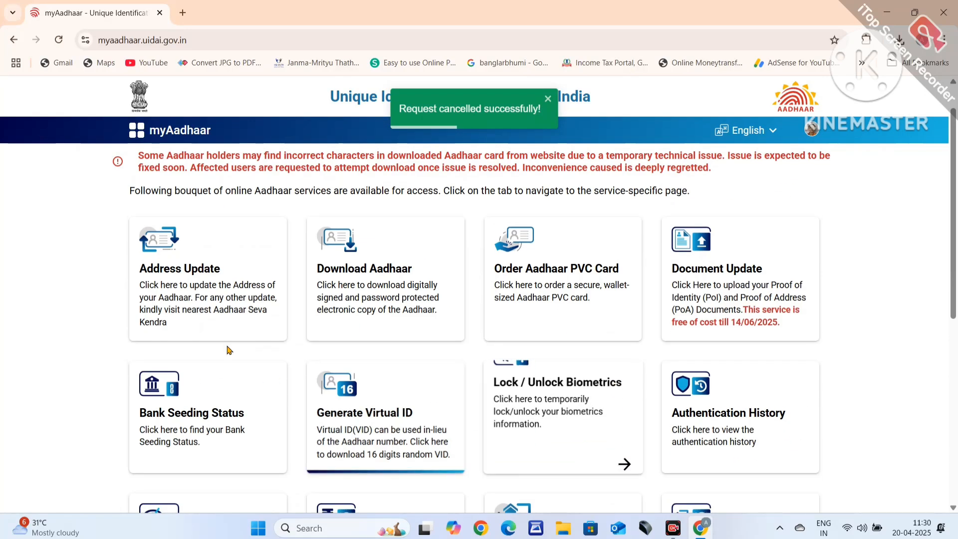
click(198, 300)
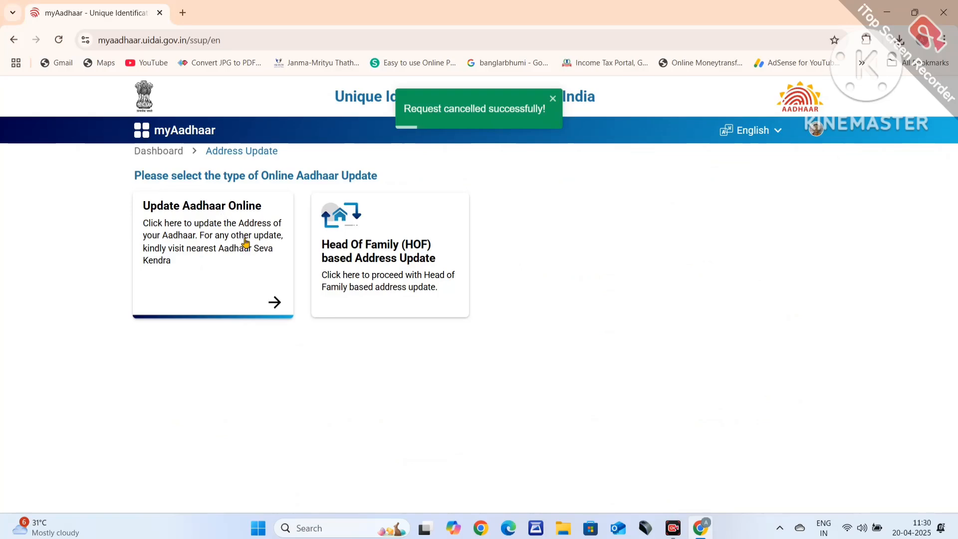
click(231, 261)
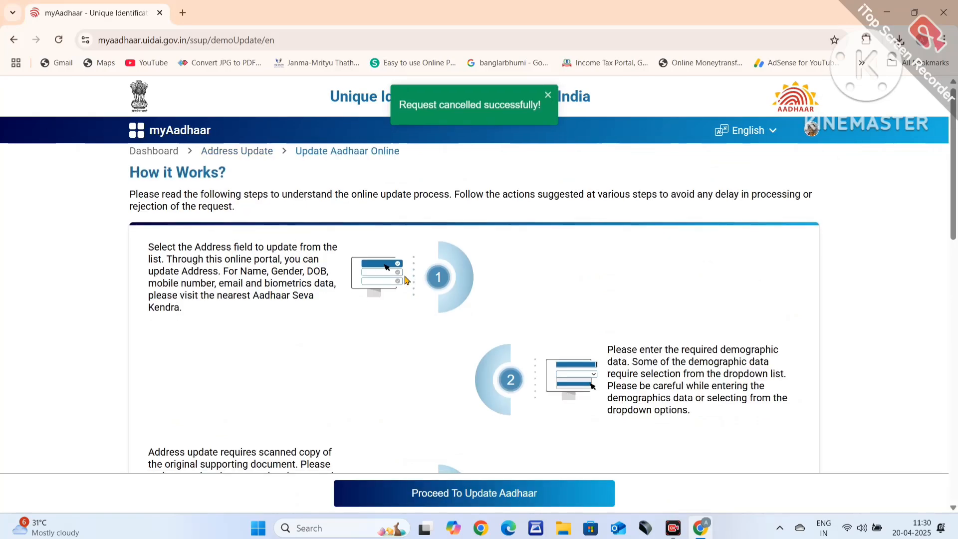
scroll(407, 290, down, 4)
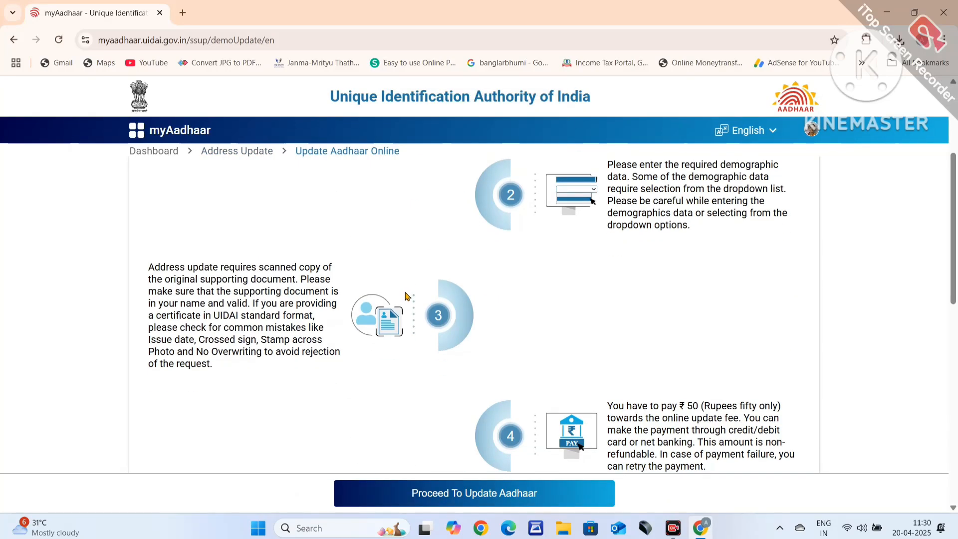
click(470, 497)
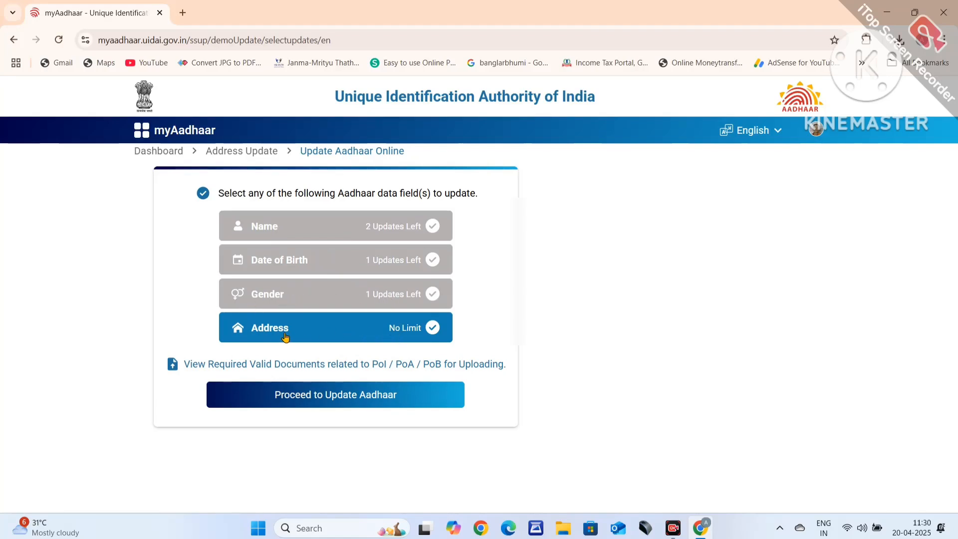
- Choose Address as the Aadhaar data field to update and proceed to the update form
click(393, 333)
click(393, 333)
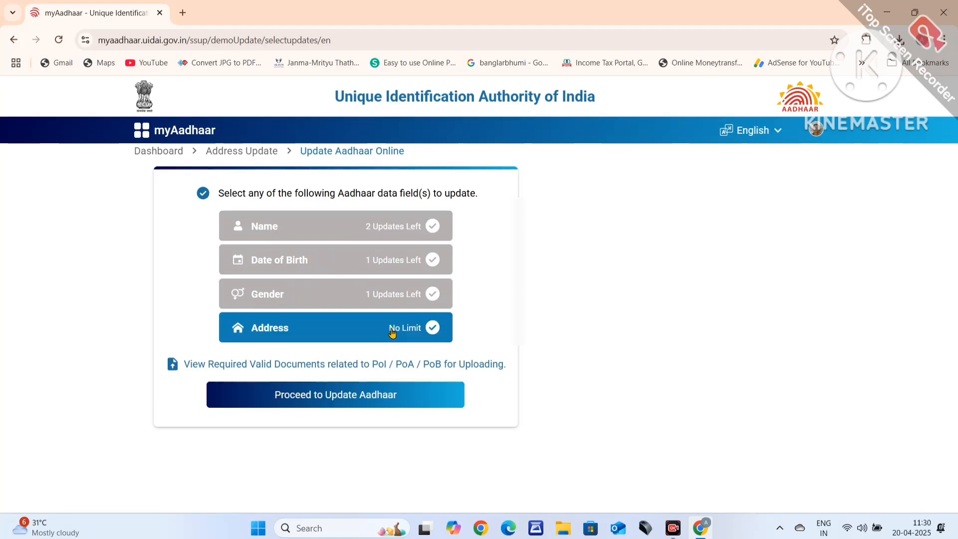
click(320, 399)
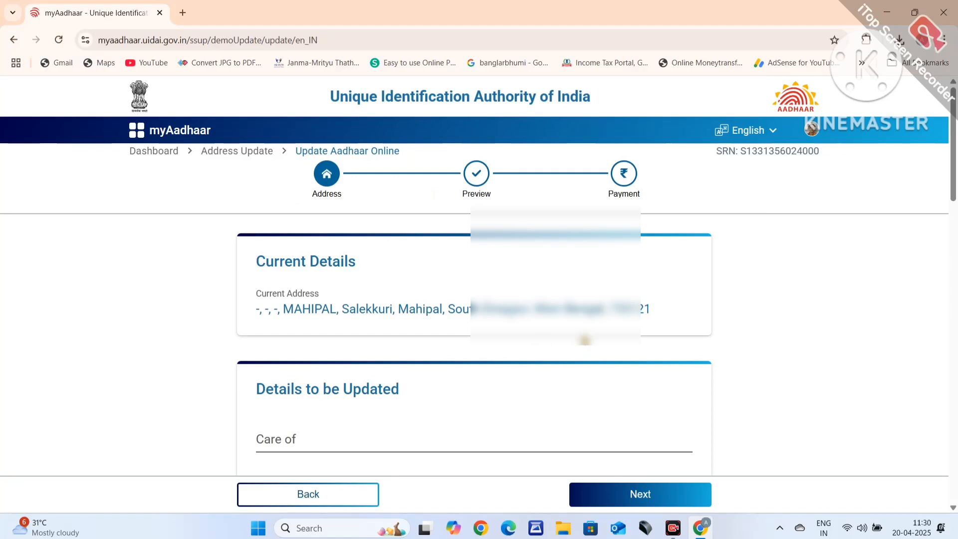
- Enter "W/o" in the Care of field under Details to be Updated
scroll(644, 334, down, 4)
scroll(352, 300, up, 4)
scroll(419, 322, down, 3)
click(360, 321)
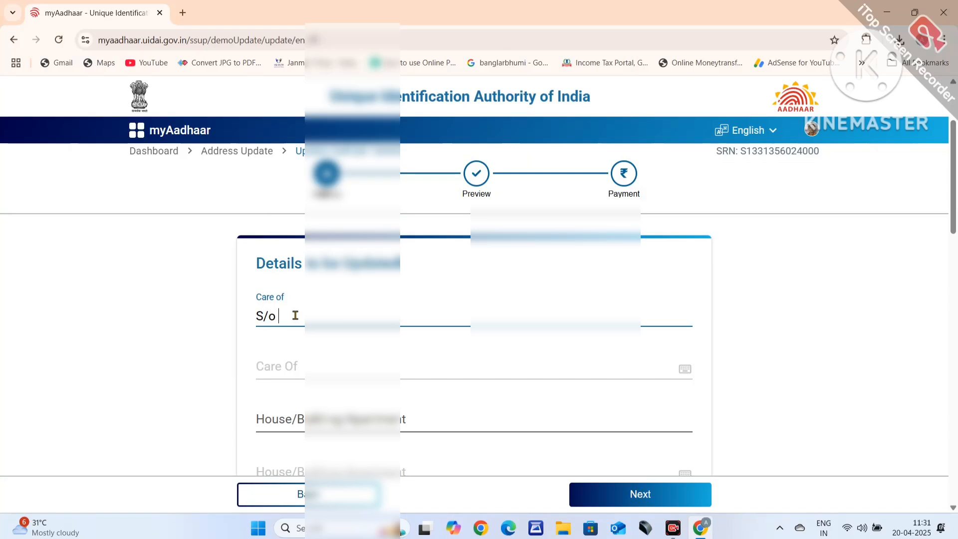
key(BackSpace)
key(BackSpace)
key(BackSpace)
text(W)
- Look through the address form's fields, from House/Building/Apartment through Pincode and Post Office to the supporting document section
scroll(295, 316, down, 2)
scroll(289, 312, up, 1)
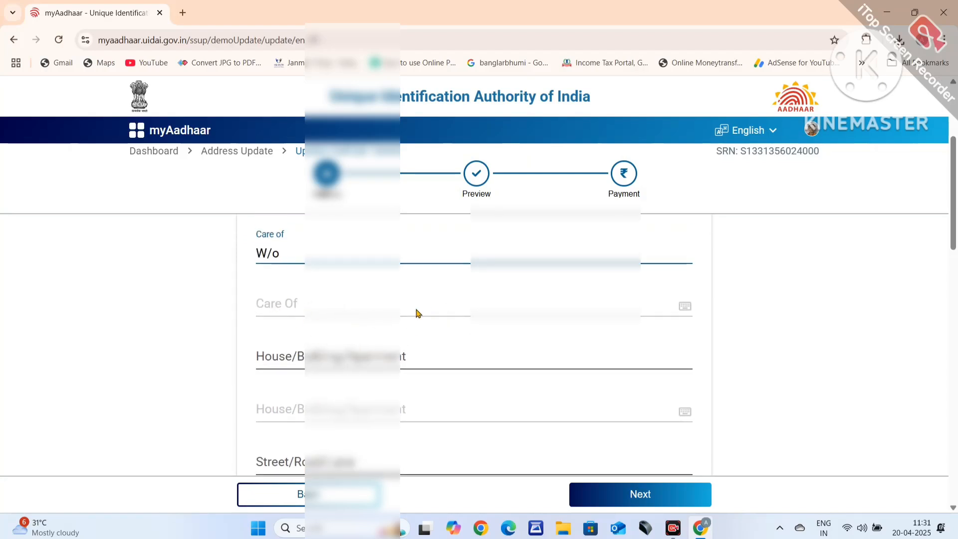
scroll(416, 311, down, 1)
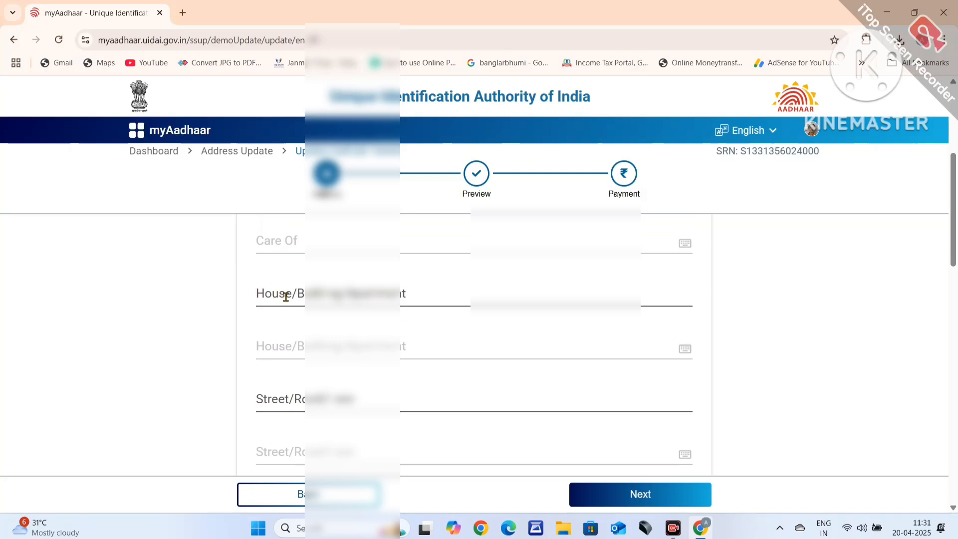
scroll(289, 294, down, 1)
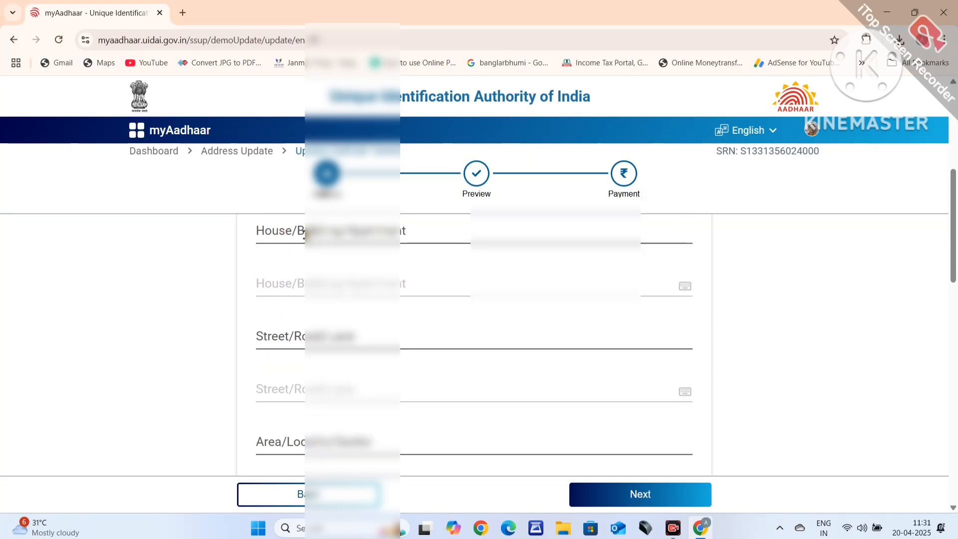
scroll(394, 281, down, 1)
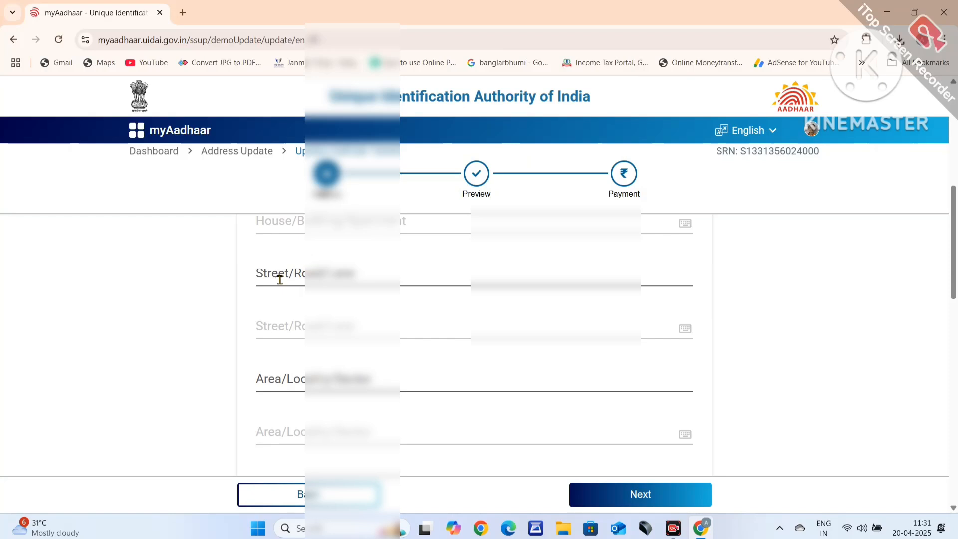
scroll(412, 275, down, 1)
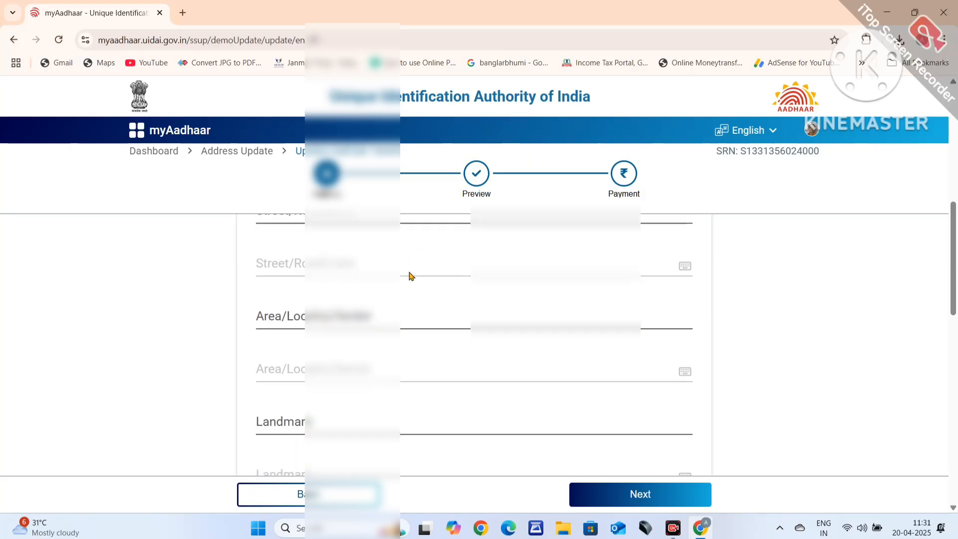
scroll(297, 289, down, 1)
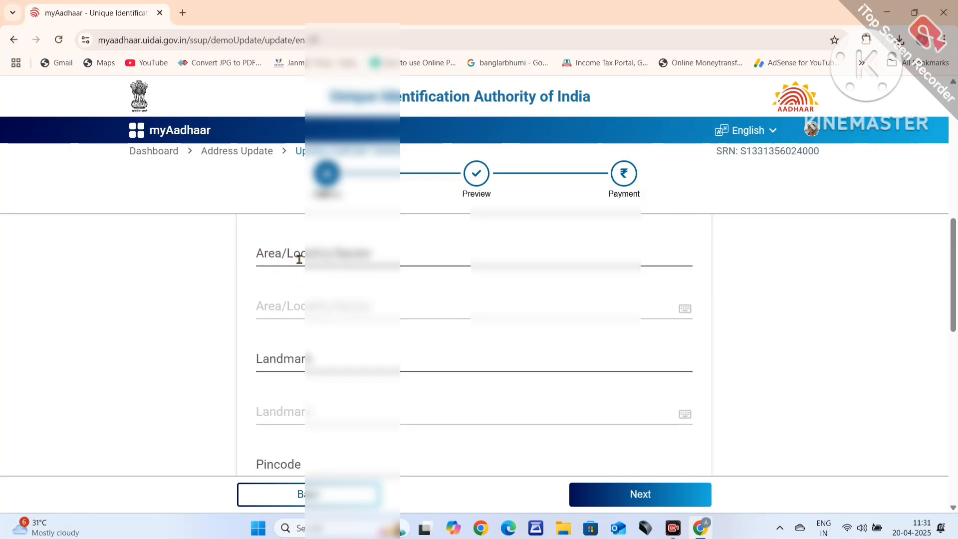
scroll(382, 259, down, 1)
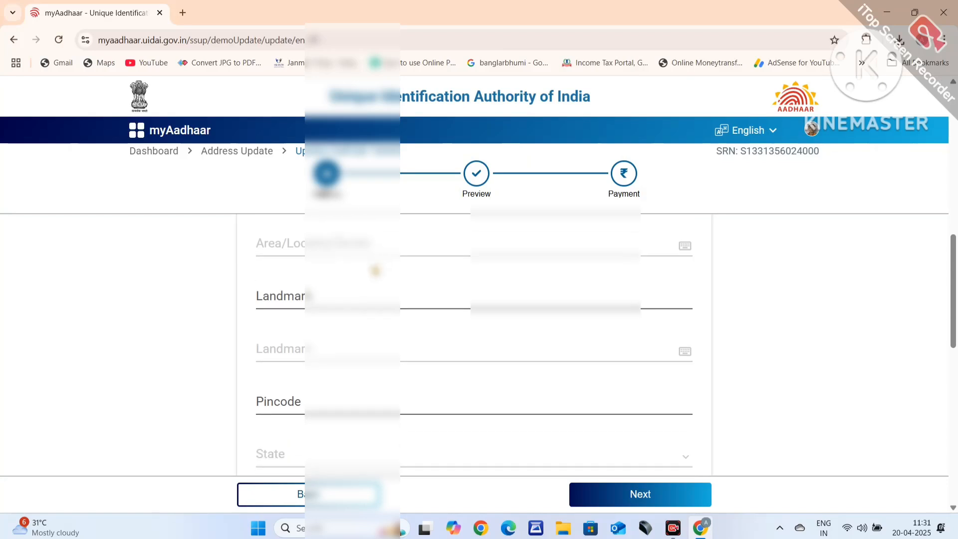
scroll(315, 320, down, 2)
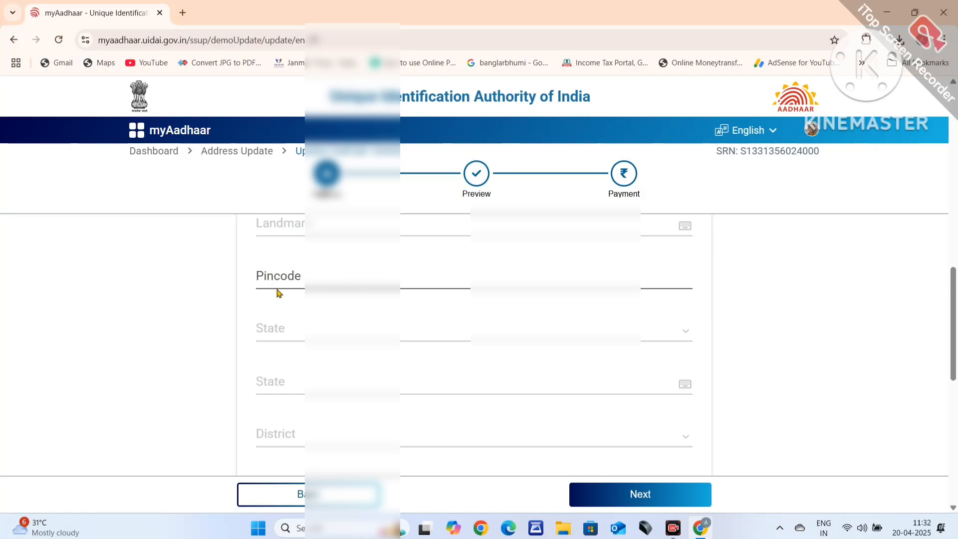
scroll(314, 281, down, 4)
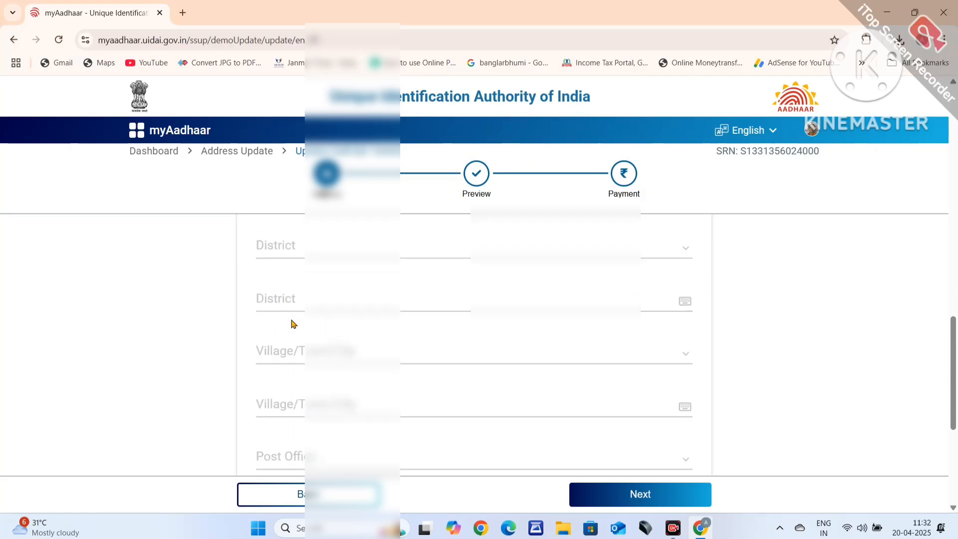
scroll(301, 323, down, 3)
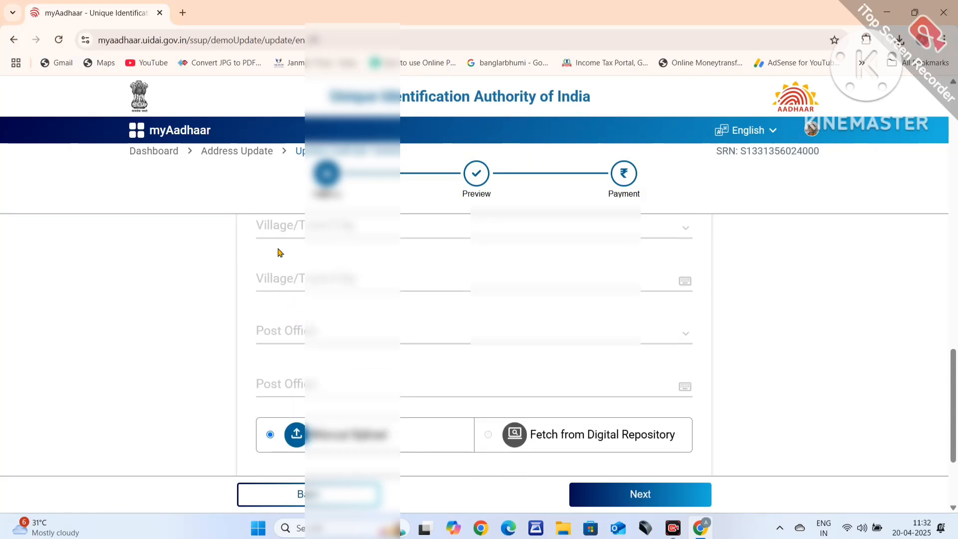
scroll(345, 299, down, 3)
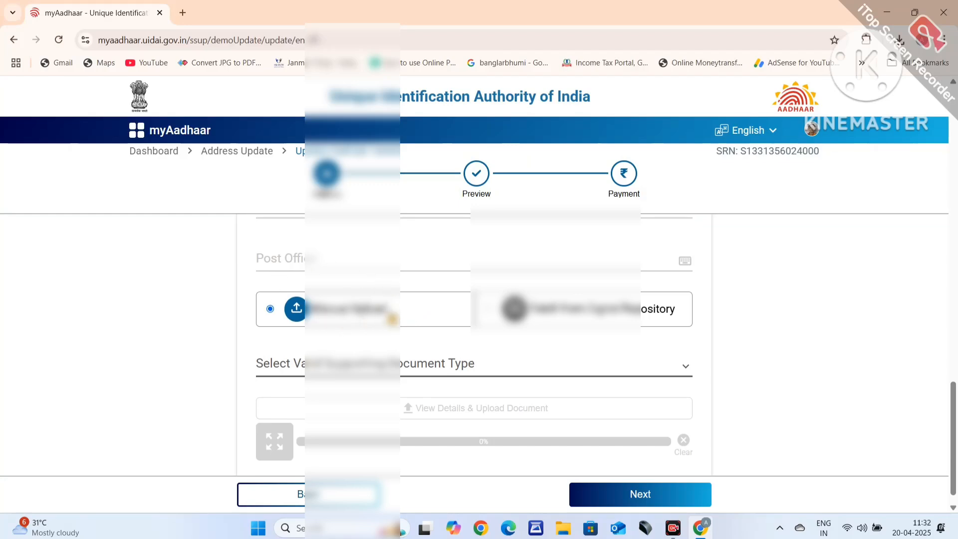
- Choose Voter Identity Card / e-Voter Identity Card as the valid supporting document type and acknowledge the Document Advisory
click(366, 371)
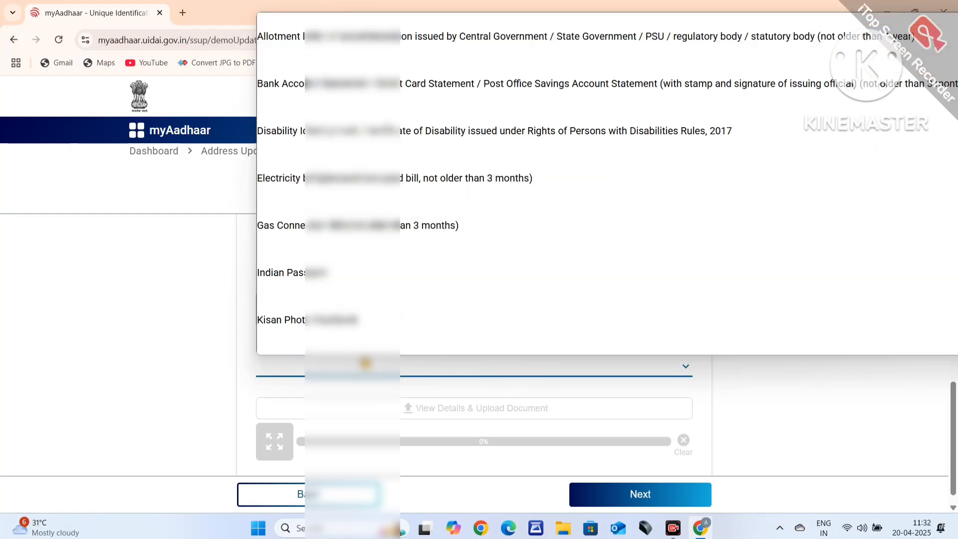
scroll(370, 220, down, 10)
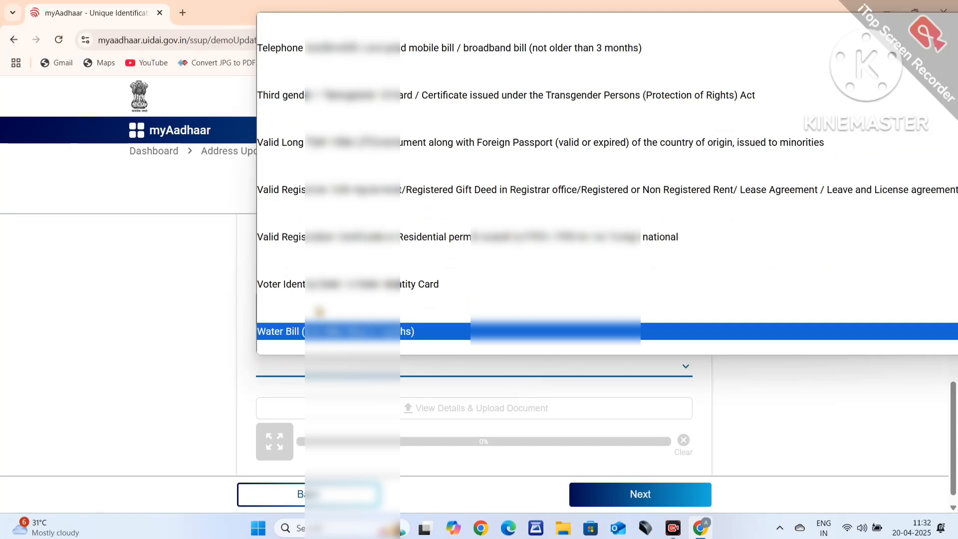
scroll(379, 219, up, 12)
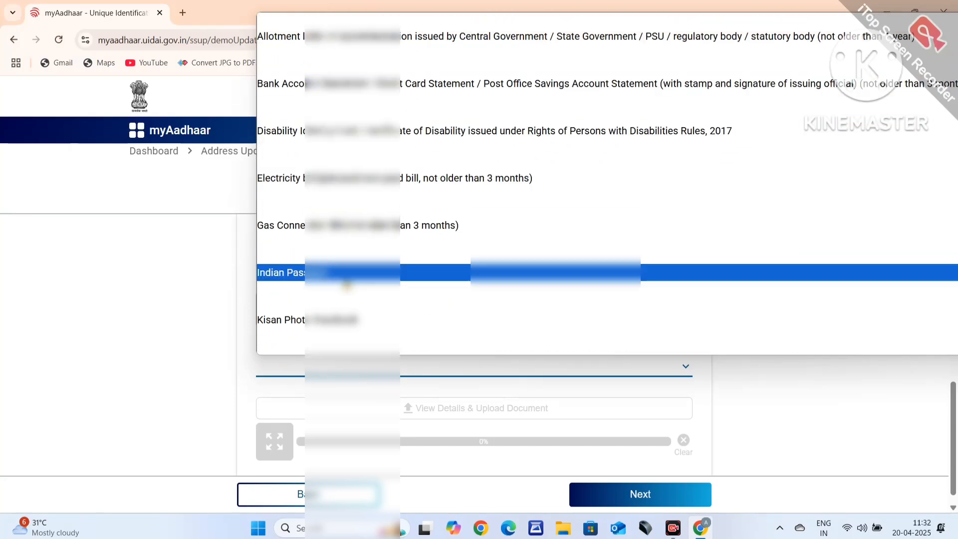
scroll(347, 283, down, 15)
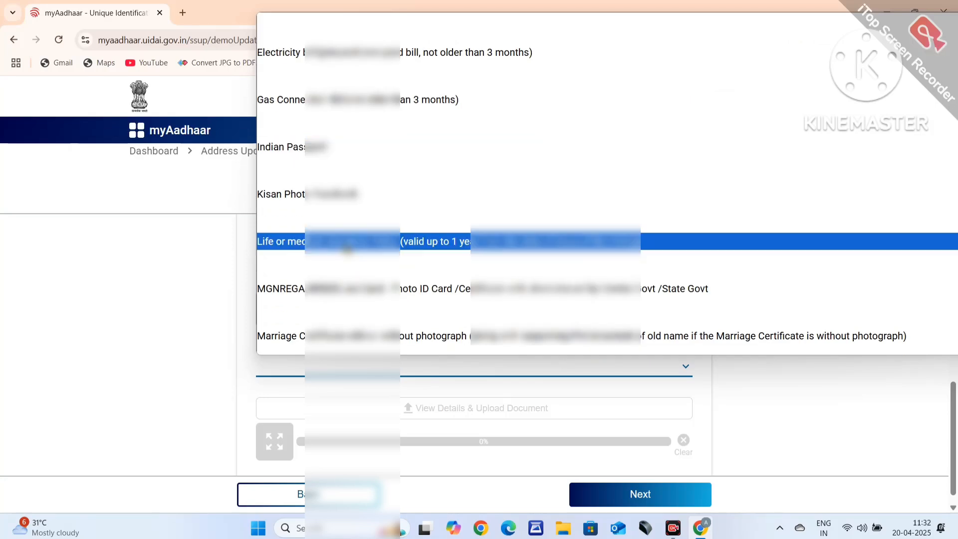
scroll(330, 280, down, 3)
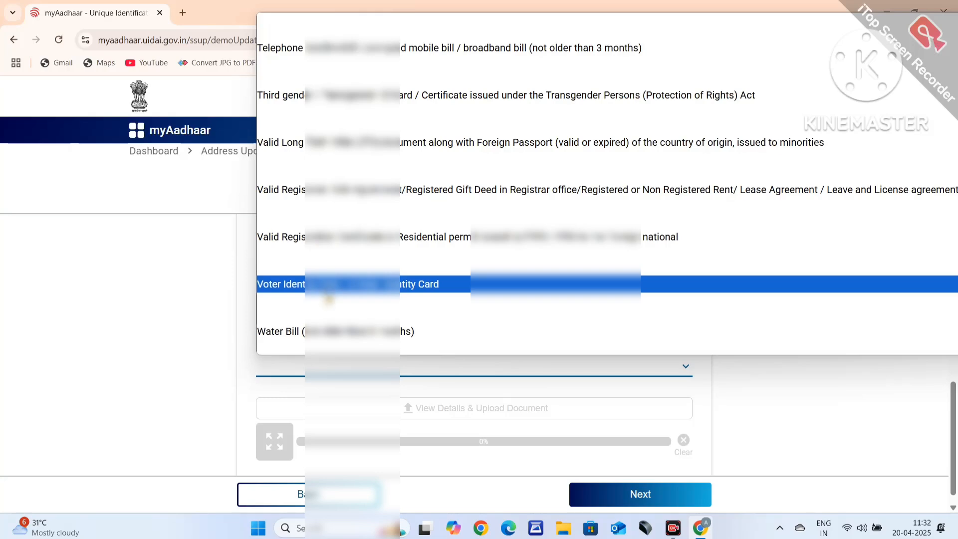
click(327, 285)
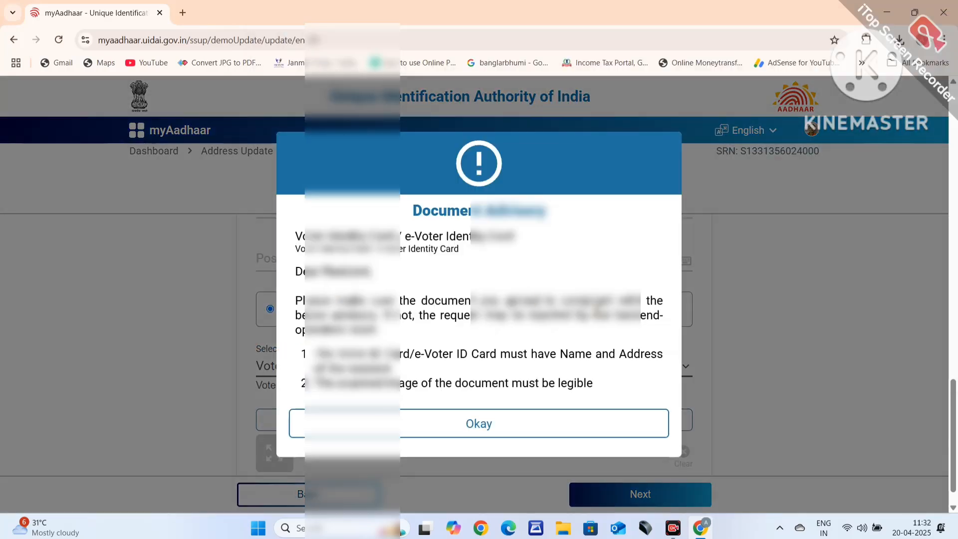
click(523, 423)
- Review the completed address fields and the uploaded voter card, and proceed to the preview
scroll(473, 337, up, 3)
scroll(473, 337, up, 9)
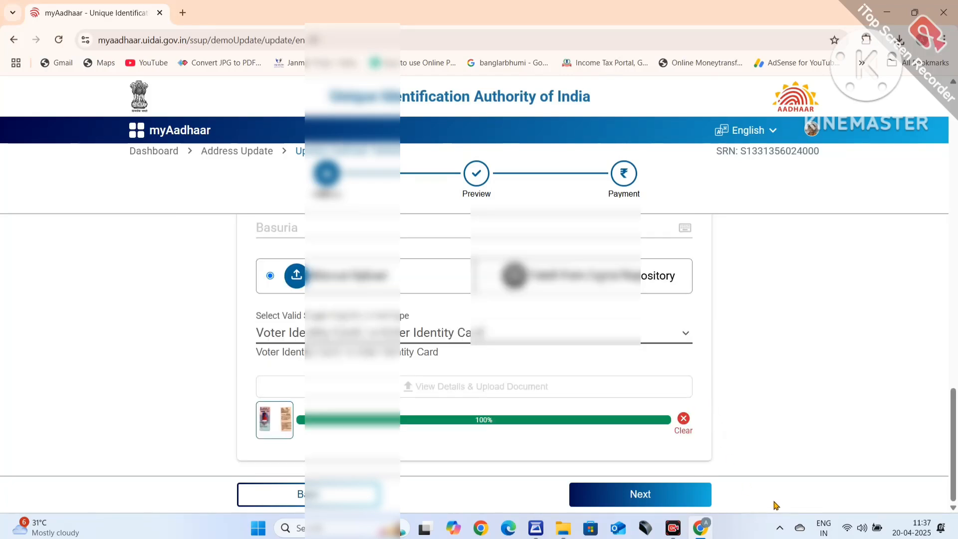
scroll(570, 418, up, 10)
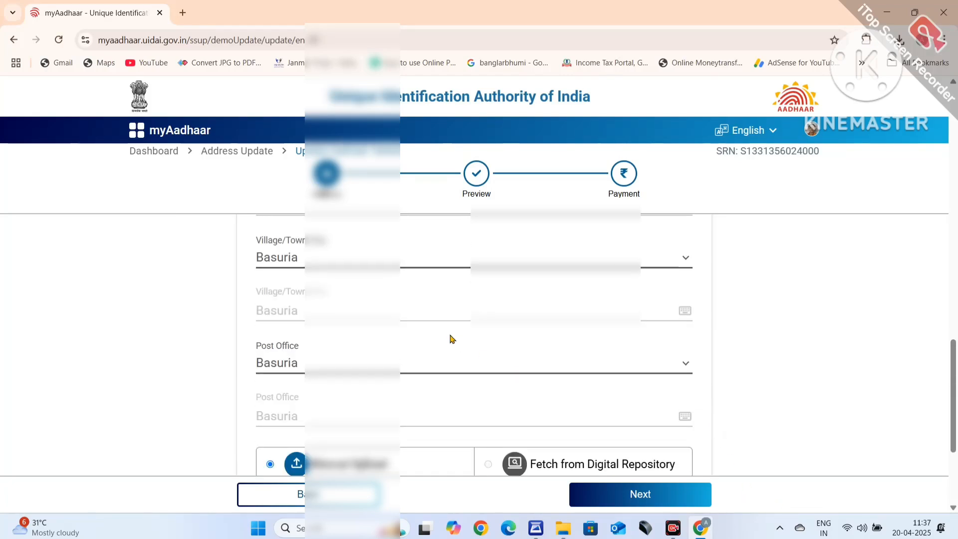
scroll(452, 339, up, 8)
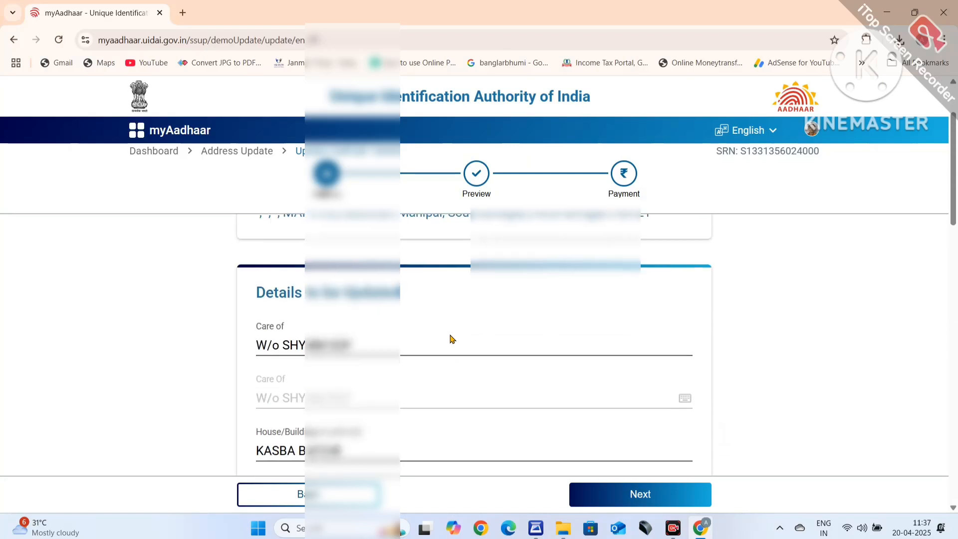
scroll(452, 339, down, 1)
scroll(453, 339, down, 10)
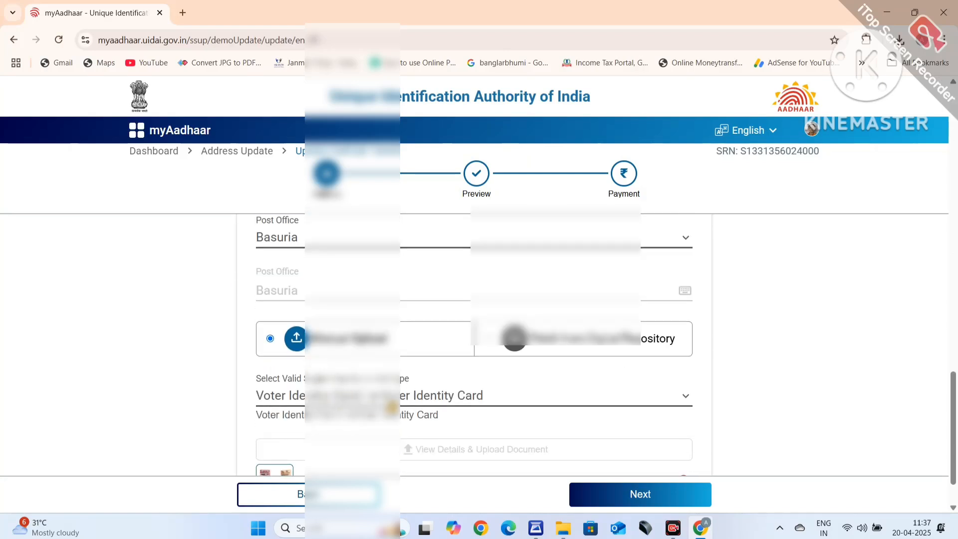
scroll(495, 392, down, 2)
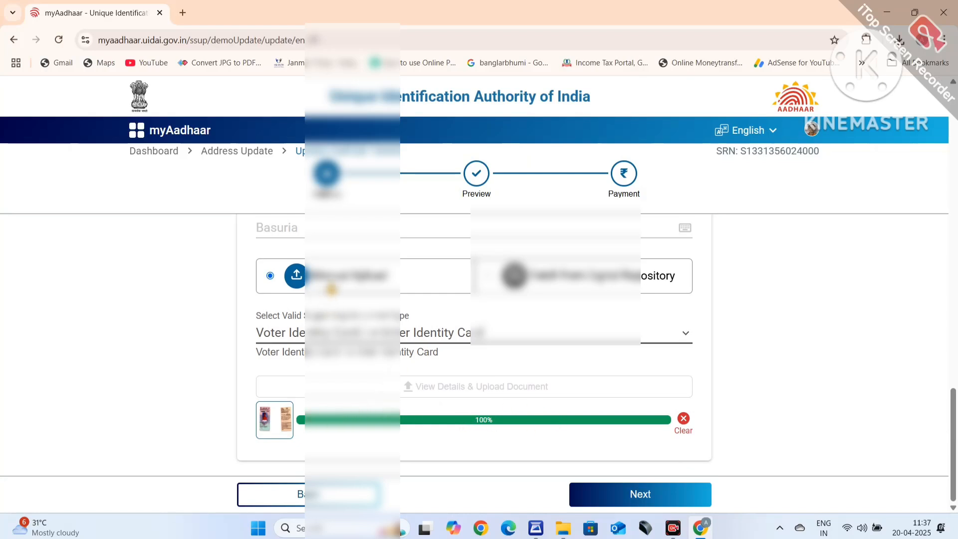
click(608, 495)
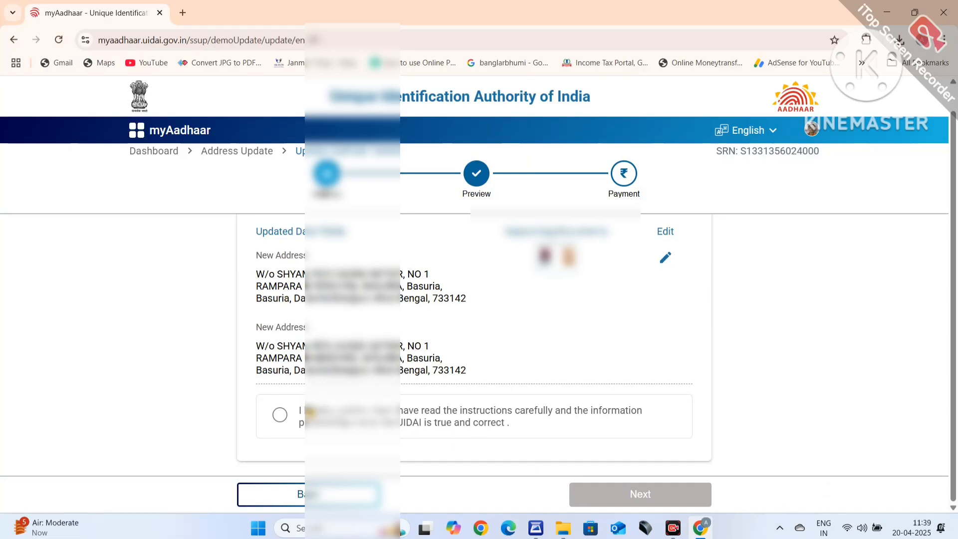
- Agree to the declaration that the information is true and correct, and proceed to the payment stage
click(280, 417)
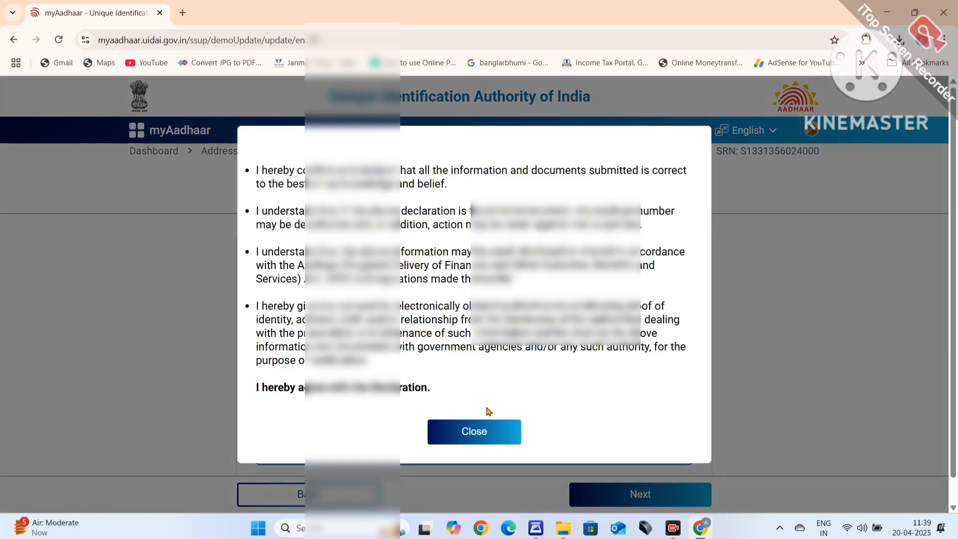
click(462, 433)
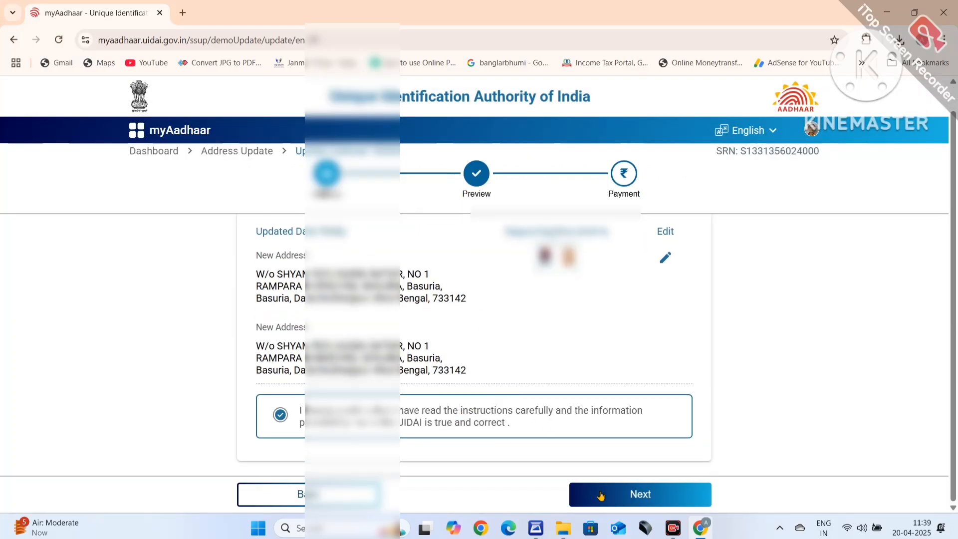
click(631, 495)
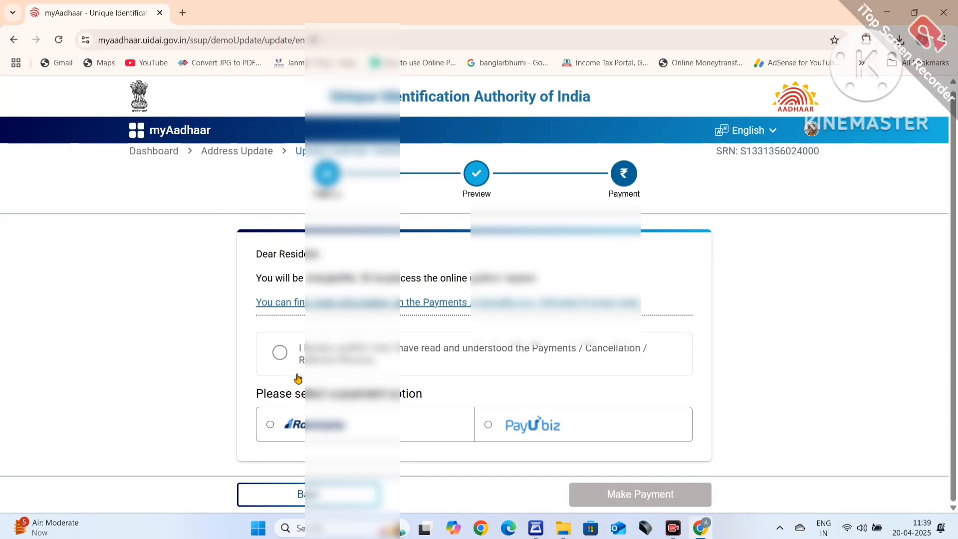
- Accept the Payments / Cancellation / Refunds policy, select Razorpay as the payment option and start the payment
click(280, 355)
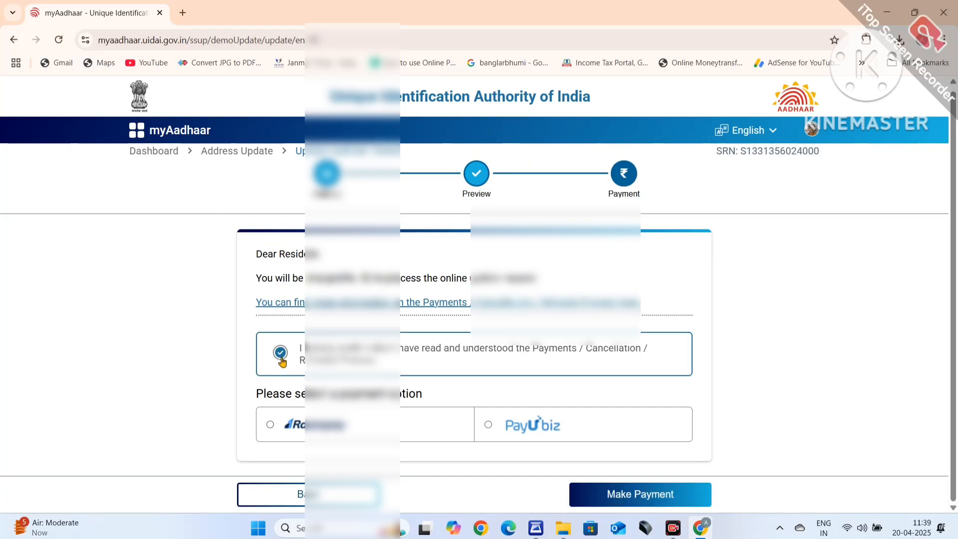
click(270, 425)
click(627, 499)
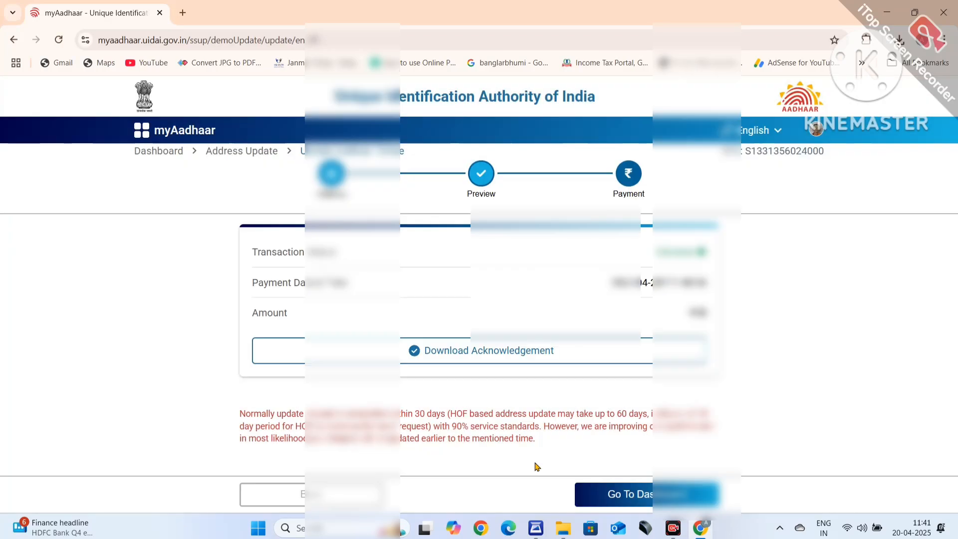
- Download the acknowledgement slip, open it in Acrobat Reader and examine its details, dismissing the auto-open notice
click(461, 356)
click(809, 79)
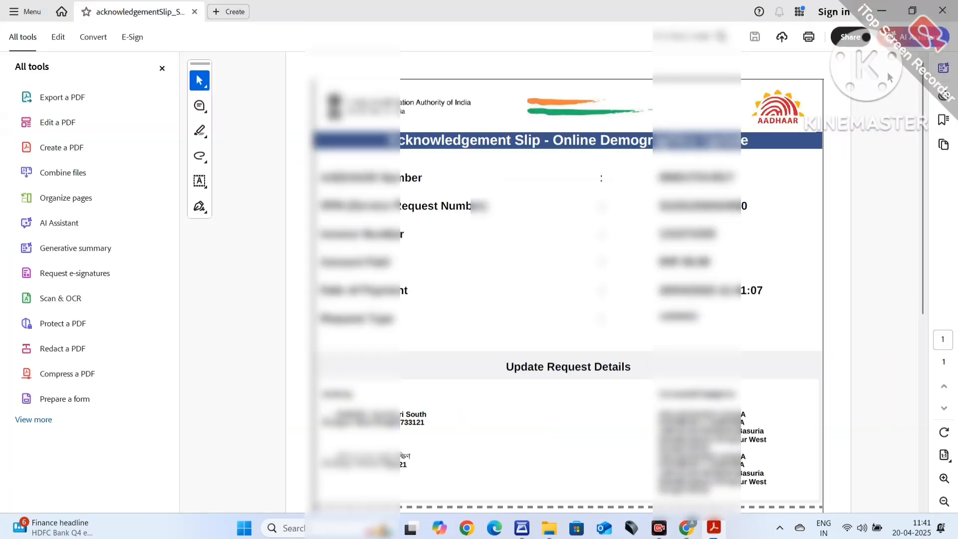
scroll(629, 210, down, 3)
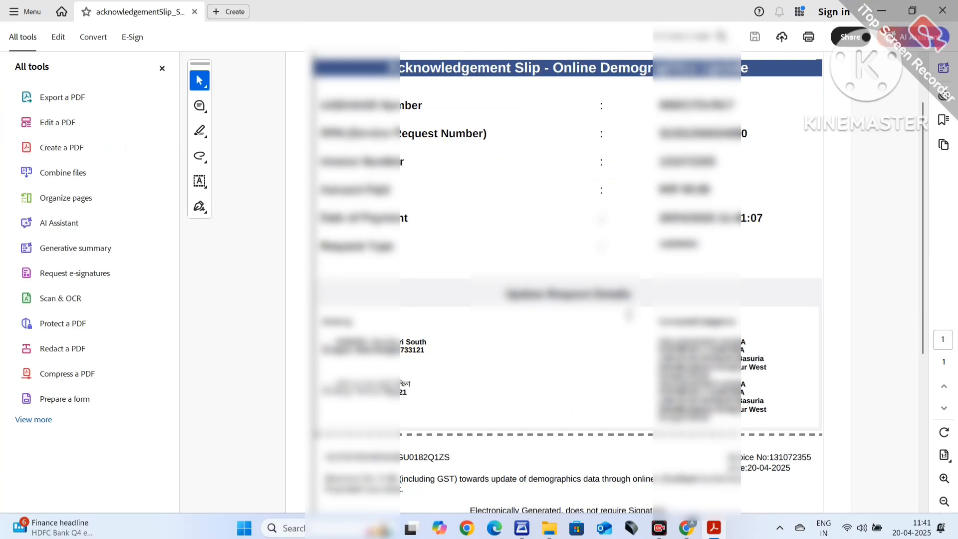
scroll(564, 280, up, 3)
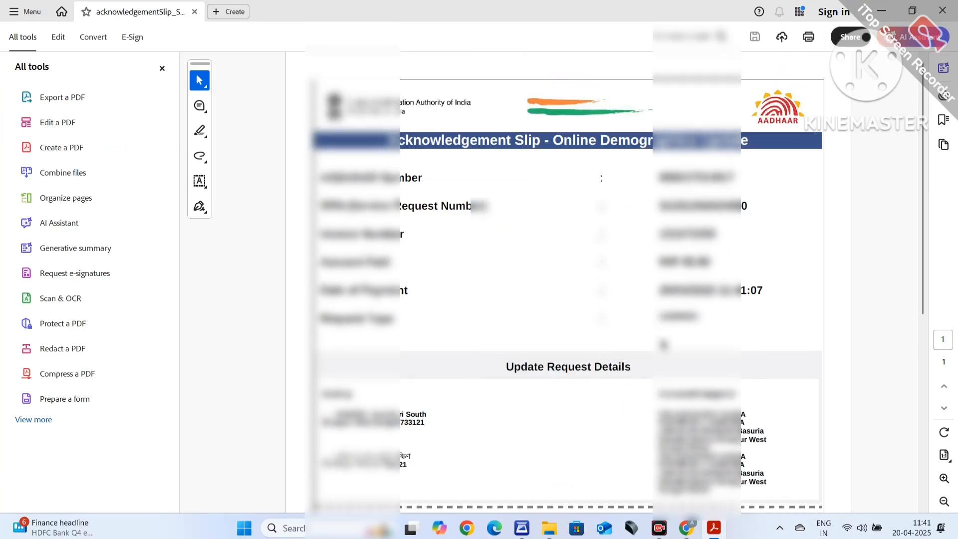
scroll(564, 280, down, 3)
scroll(565, 283, down, 1)
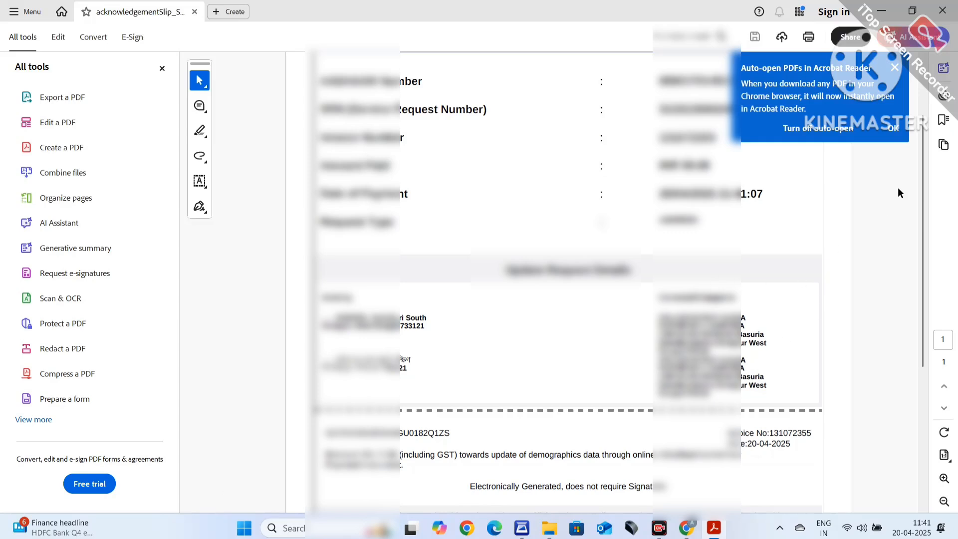
click(895, 68)
scroll(762, 314, up, 1)
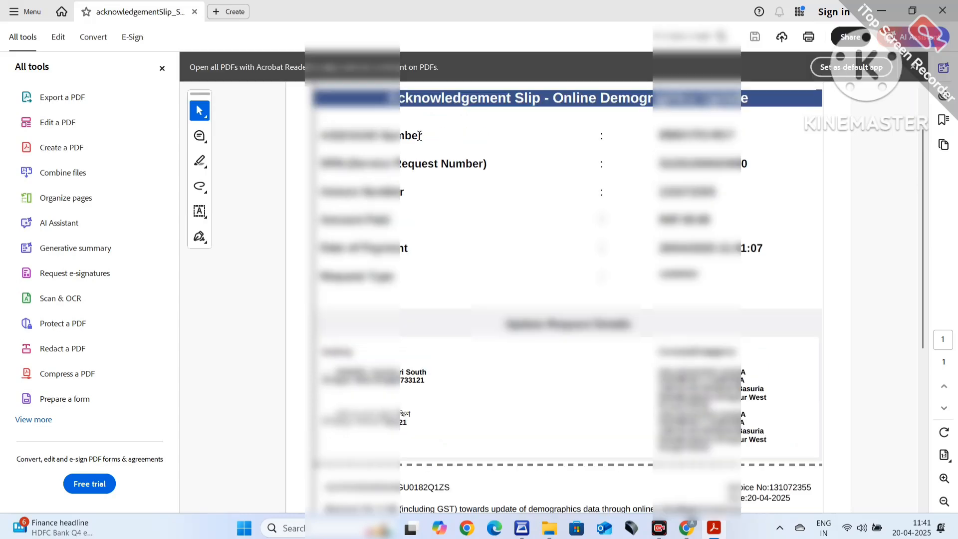
- Highlight the Service Request Number on the acknowledgement slip and look over the update request details below it
drag(752, 157, 655, 162)
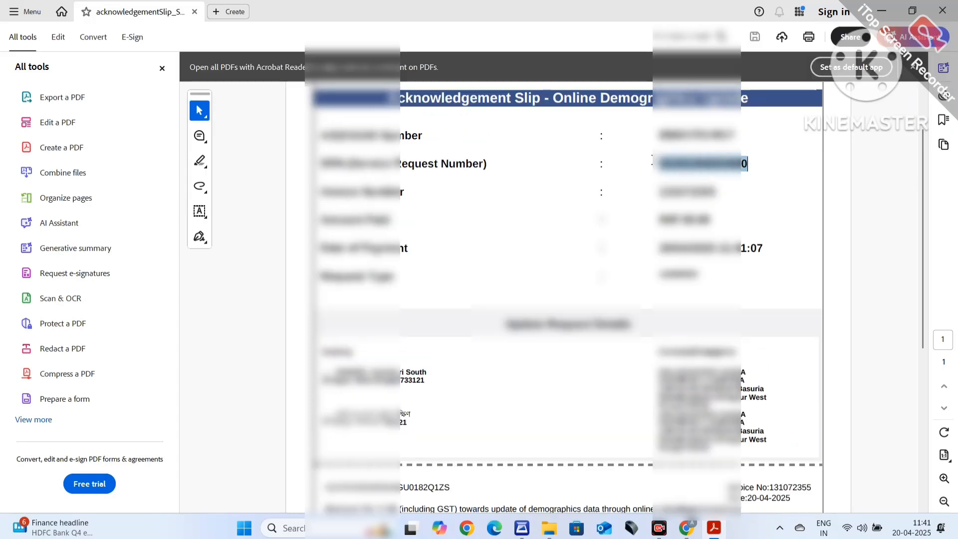
scroll(441, 309, down, 2)
scroll(488, 311, down, 1)
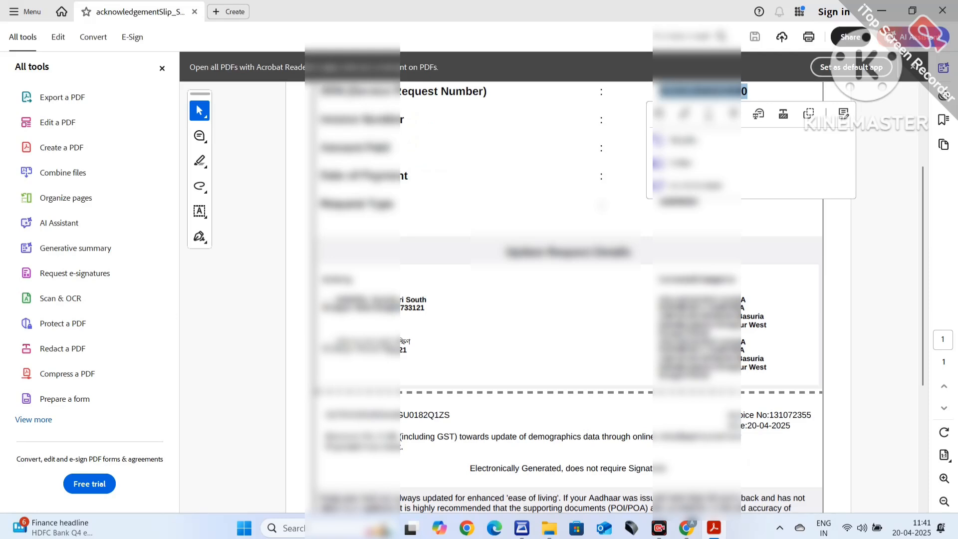
- Switch to the slip's copy in Chrome, highlight its Service Request Number and return to the myAadhaar dashboard to check the requests
key(alt+Tab)
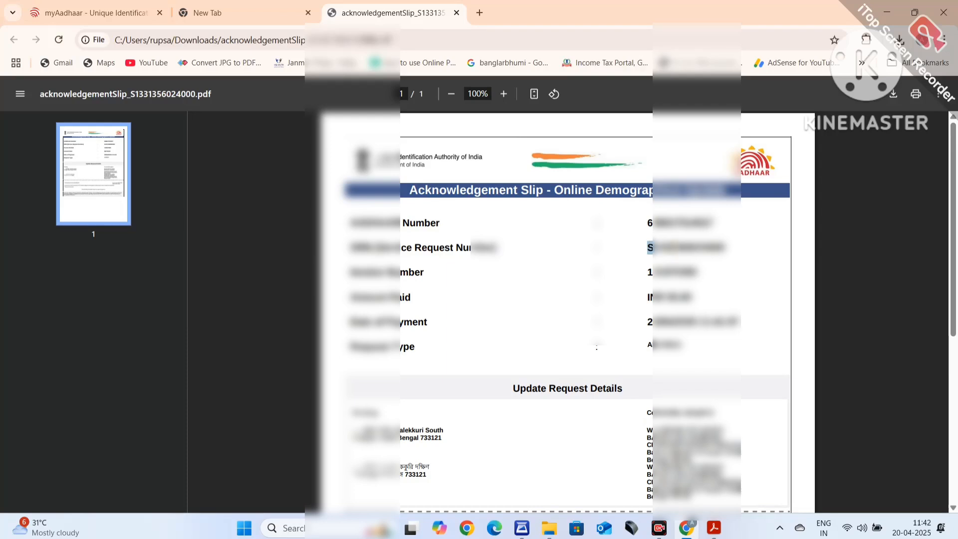
drag(648, 247, 741, 251)
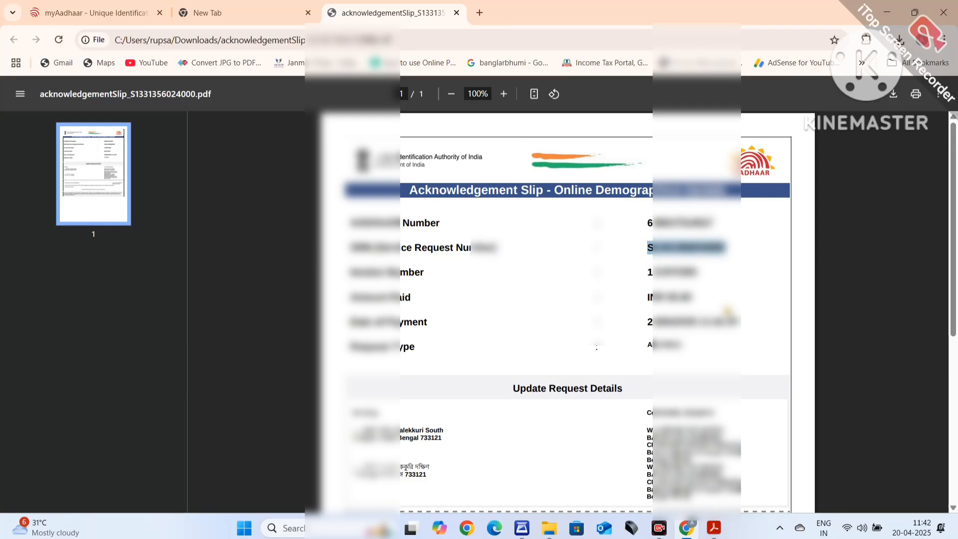
click(95, 12)
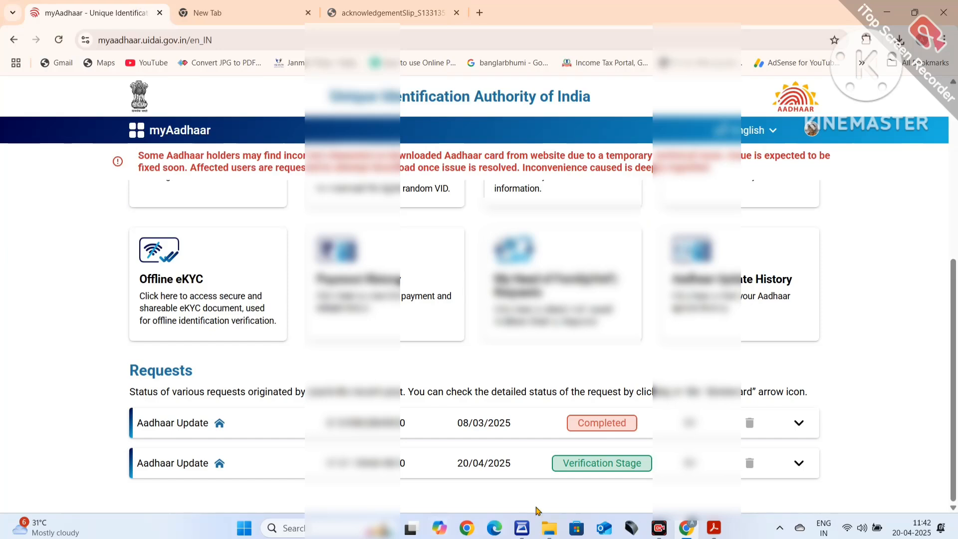